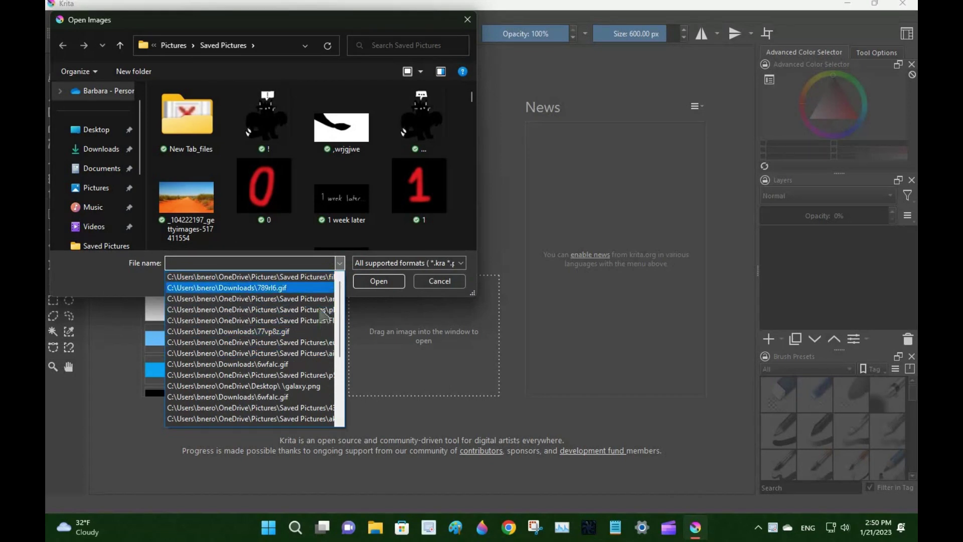
Step: Open phoenix.png from the Saved Pictures folder
{"action": "left_click", "coordinate": [365, 284]}
{"action": "left_click", "coordinate": [363, 286]}
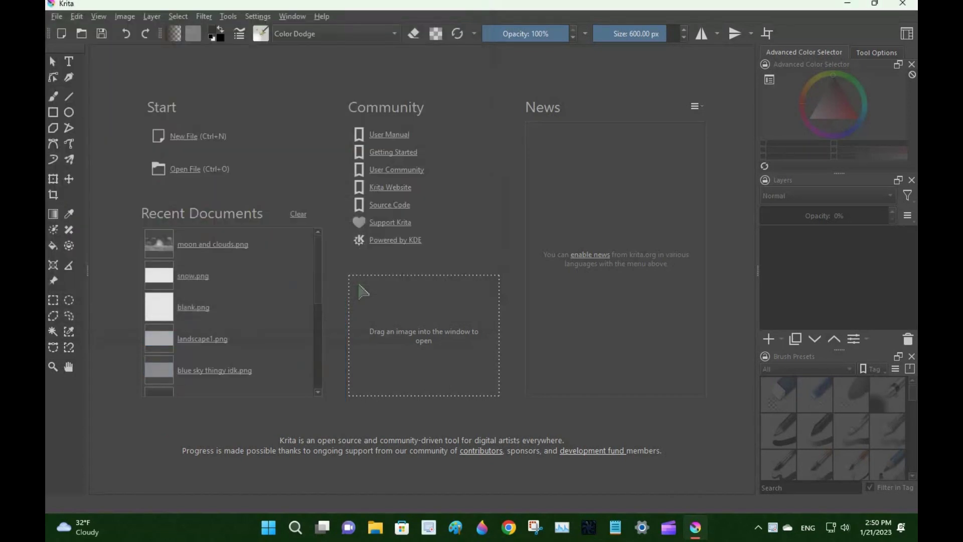
{"action": "key", "text": "1"}
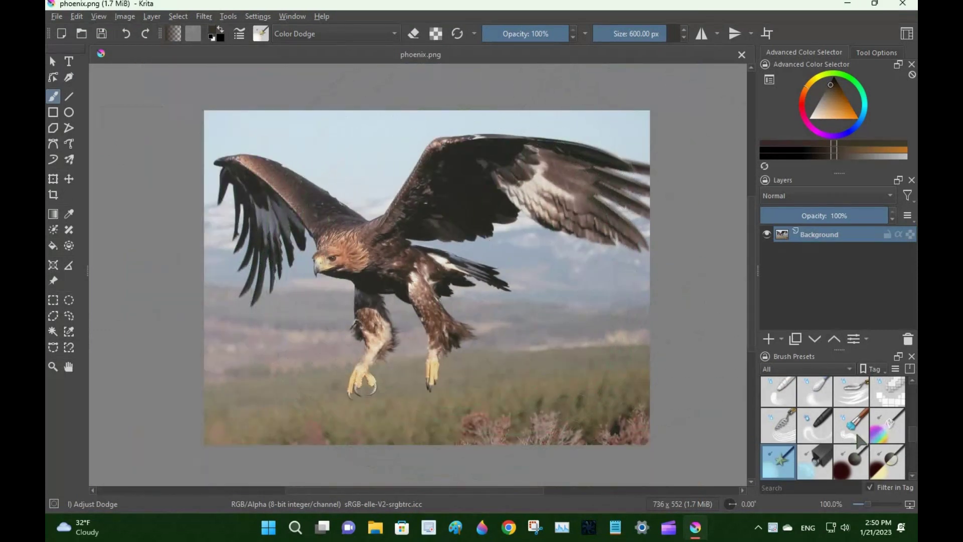
Step: Choose the Pencil-1 Hard brush preset and set the painting colour to red
{"action": "scroll", "coordinate": [847, 436], "scroll_direction": "up", "scroll_amount": 5}
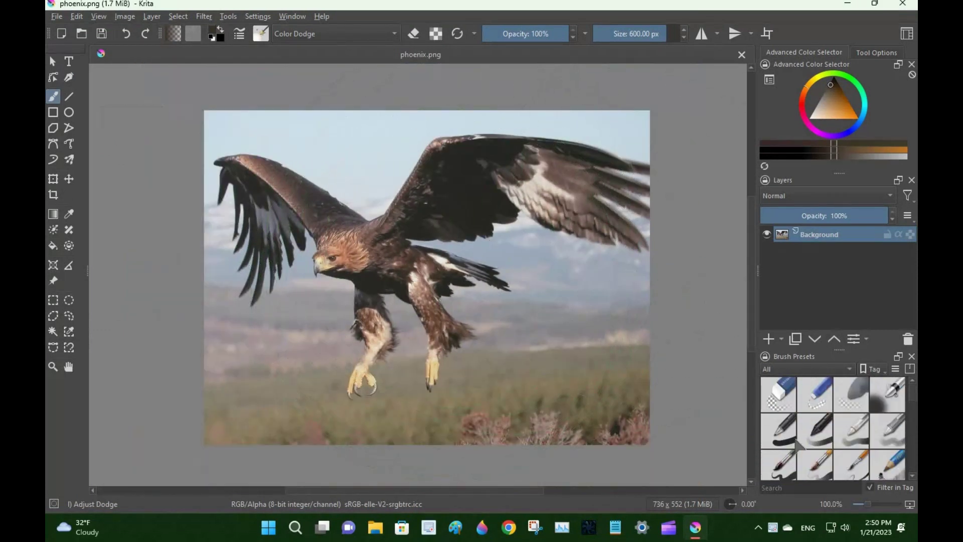
{"action": "scroll", "coordinate": [826, 436], "scroll_direction": "down", "scroll_amount": 3}
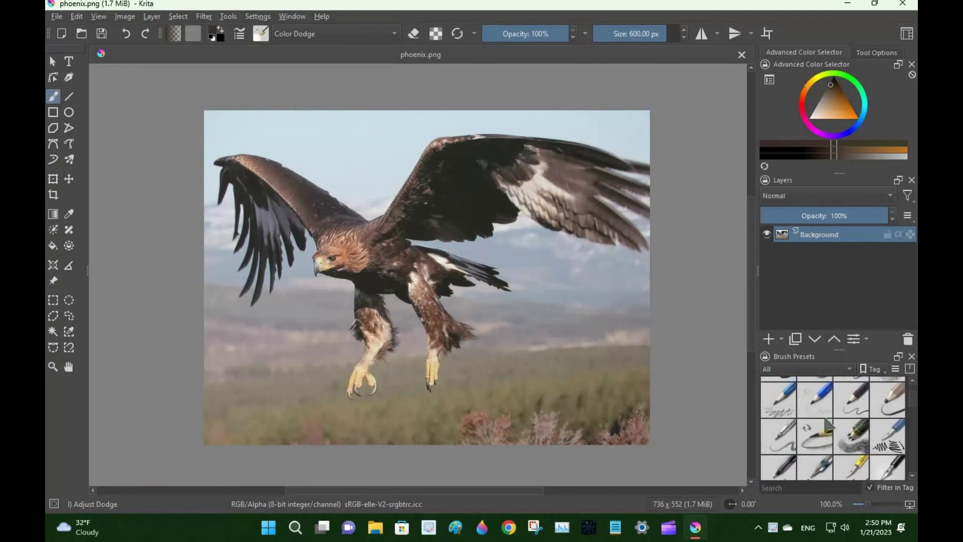
{"action": "left_click", "coordinate": [815, 399]}
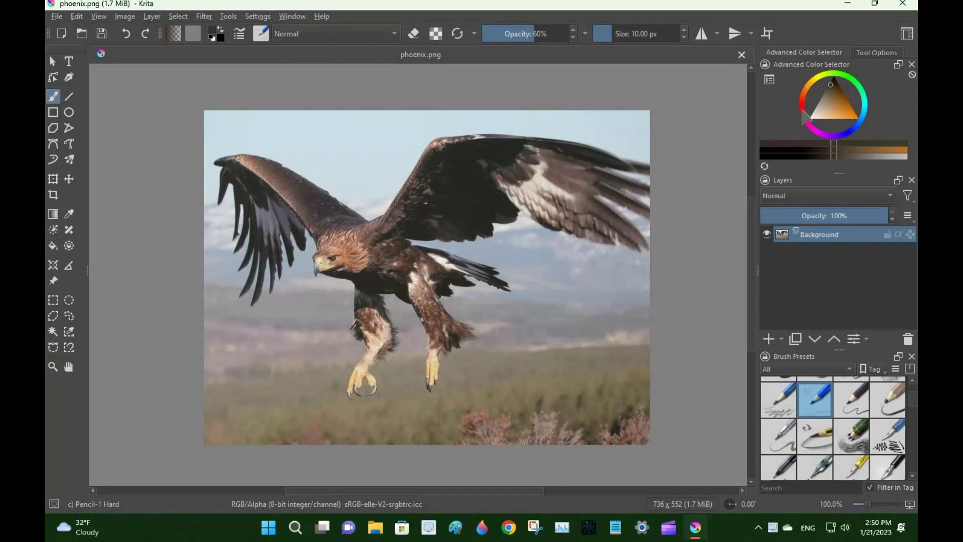
{"action": "mouse_move", "coordinate": [805, 116]}
{"action": "left_mouse_down"}
{"action": "mouse_move", "coordinate": [834, 116]}
{"action": "mouse_move", "coordinate": [801, 114]}
{"action": "left_mouse_up"}
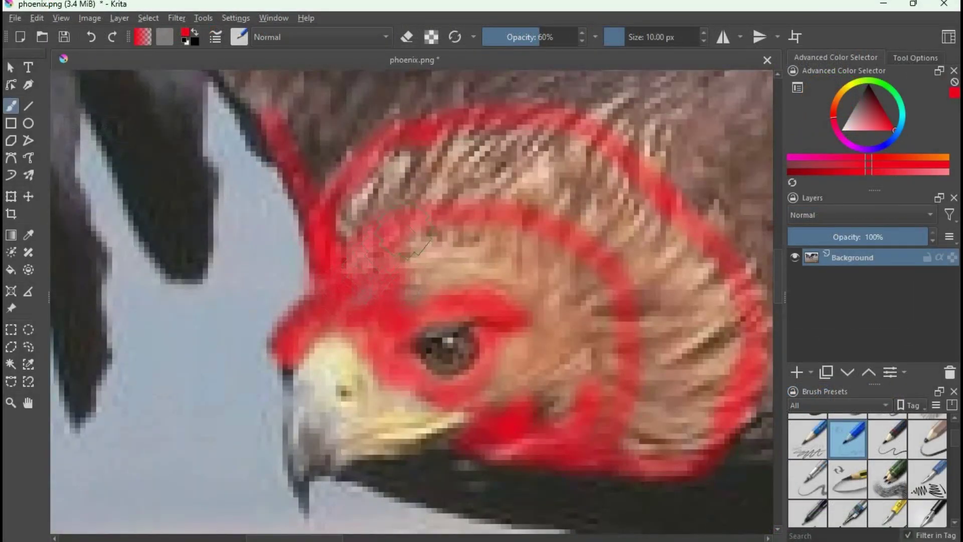
Step: Fill the eagle's face around the eye and behind the cheek with red, leaving the eye and beak unpainted
{"action": "mouse_move", "coordinate": [381, 246]}
{"action": "left_mouse_down"}
{"action": "mouse_move", "coordinate": [451, 245]}
{"action": "mouse_move", "coordinate": [441, 271]}
{"action": "mouse_move", "coordinate": [496, 261]}
{"action": "left_mouse_up"}
{"action": "mouse_move", "coordinate": [414, 292]}
{"action": "left_mouse_down"}
{"action": "mouse_move", "coordinate": [513, 277]}
{"action": "mouse_move", "coordinate": [558, 320]}
{"action": "mouse_move", "coordinate": [452, 249]}
{"action": "mouse_move", "coordinate": [414, 253]}
{"action": "mouse_move", "coordinate": [456, 247]}
{"action": "mouse_move", "coordinate": [413, 271]}
{"action": "mouse_move", "coordinate": [445, 252]}
{"action": "mouse_move", "coordinate": [500, 248]}
{"action": "mouse_move", "coordinate": [520, 258]}
{"action": "mouse_move", "coordinate": [476, 244]}
{"action": "mouse_move", "coordinate": [481, 237]}
{"action": "mouse_move", "coordinate": [533, 241]}
{"action": "mouse_move", "coordinate": [521, 255]}
{"action": "mouse_move", "coordinate": [553, 280]}
{"action": "mouse_move", "coordinate": [517, 266]}
{"action": "mouse_move", "coordinate": [508, 300]}
{"action": "mouse_move", "coordinate": [502, 289]}
{"action": "mouse_move", "coordinate": [535, 299]}
{"action": "mouse_move", "coordinate": [566, 353]}
{"action": "mouse_move", "coordinate": [543, 319]}
{"action": "mouse_move", "coordinate": [495, 400]}
{"action": "mouse_move", "coordinate": [549, 339]}
{"action": "mouse_move", "coordinate": [490, 395]}
{"action": "mouse_move", "coordinate": [526, 349]}
{"action": "mouse_move", "coordinate": [514, 381]}
{"action": "mouse_move", "coordinate": [542, 355]}
{"action": "mouse_move", "coordinate": [558, 393]}
{"action": "mouse_move", "coordinate": [566, 349]}
{"action": "mouse_move", "coordinate": [561, 417]}
{"action": "mouse_move", "coordinate": [584, 370]}
{"action": "left_mouse_up"}
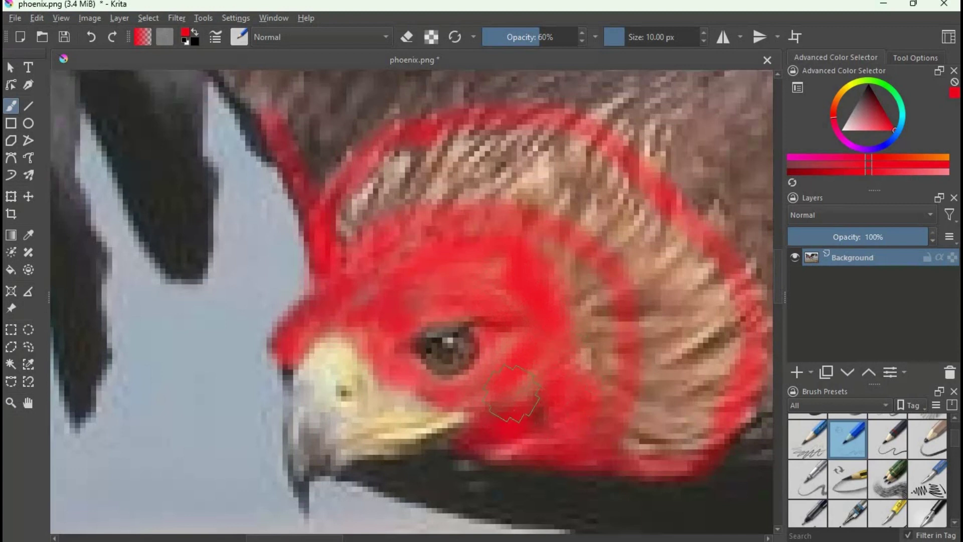
{"action": "mouse_move", "coordinate": [512, 394]}
{"action": "left_mouse_down"}
{"action": "mouse_move", "coordinate": [540, 360]}
{"action": "mouse_move", "coordinate": [564, 431]}
{"action": "mouse_move", "coordinate": [591, 401]}
{"action": "mouse_move", "coordinate": [596, 421]}
{"action": "mouse_move", "coordinate": [604, 302]}
{"action": "left_mouse_up"}
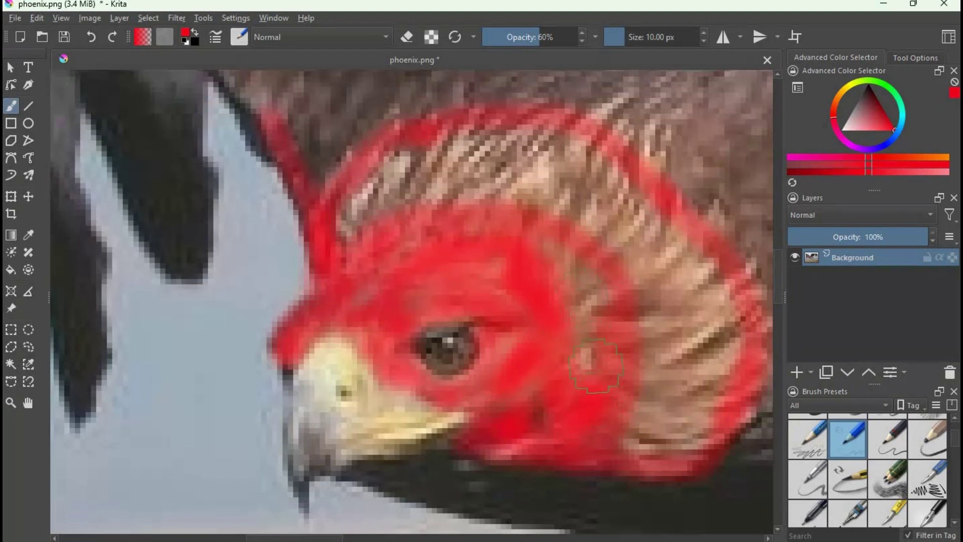
{"action": "left_click_drag", "start_coordinate": [597, 366], "coordinate": [579, 276]}
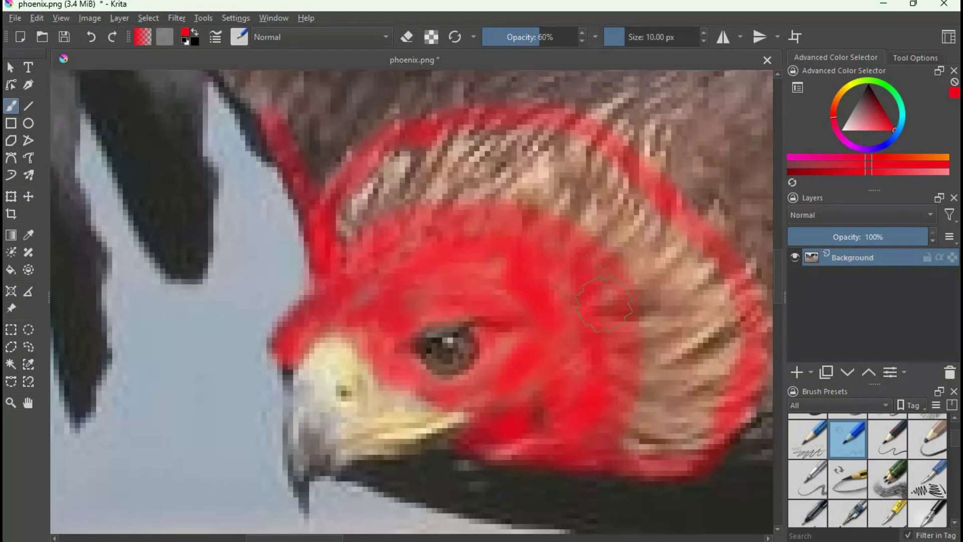
Step: Extend the red outline from the top of the leg along the underside of the tail feathers
{"action": "scroll", "coordinate": [502, 352], "scroll_direction": "down", "scroll_amount": 5}
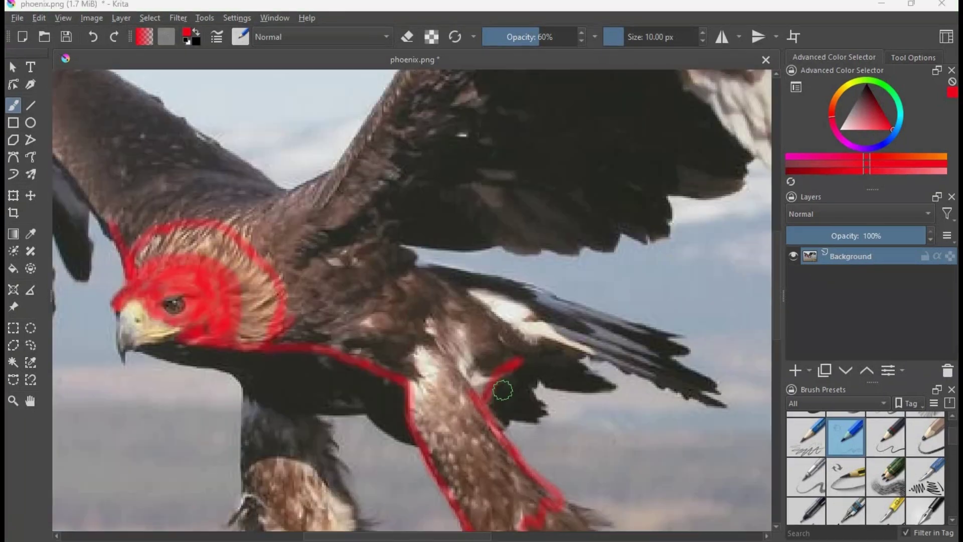
{"action": "scroll", "coordinate": [501, 391], "scroll_direction": "up", "scroll_amount": 4}
{"action": "mouse_move", "coordinate": [476, 402]}
{"action": "left_mouse_down"}
{"action": "mouse_move", "coordinate": [510, 381]}
{"action": "mouse_move", "coordinate": [515, 356]}
{"action": "mouse_move", "coordinate": [618, 337]}
{"action": "mouse_move", "coordinate": [635, 351]}
{"action": "left_mouse_up"}
{"action": "scroll", "coordinate": [521, 355], "scroll_direction": "up", "scroll_amount": 2}
{"action": "scroll", "coordinate": [635, 351], "scroll_direction": "down", "scroll_amount": 2}
{"action": "scroll", "coordinate": [587, 353], "scroll_direction": "up", "scroll_amount": 3}
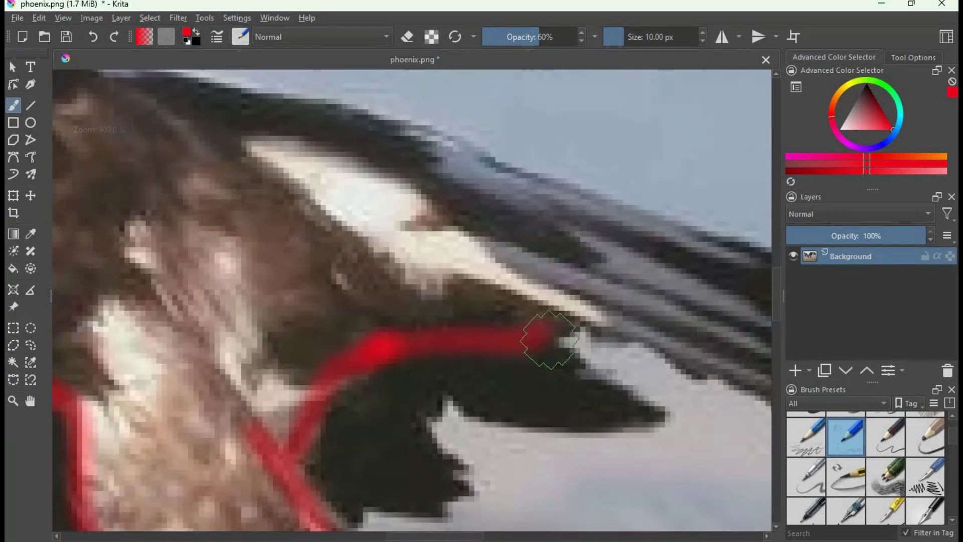
{"action": "mouse_move", "coordinate": [549, 340]}
{"action": "left_mouse_down"}
{"action": "mouse_move", "coordinate": [602, 326]}
{"action": "mouse_move", "coordinate": [705, 367]}
{"action": "left_mouse_up"}
Step: Trace the upper front edge of the eagle's right-hand wing in the image with a red line
{"action": "scroll", "coordinate": [705, 368], "scroll_direction": "down", "scroll_amount": 4}
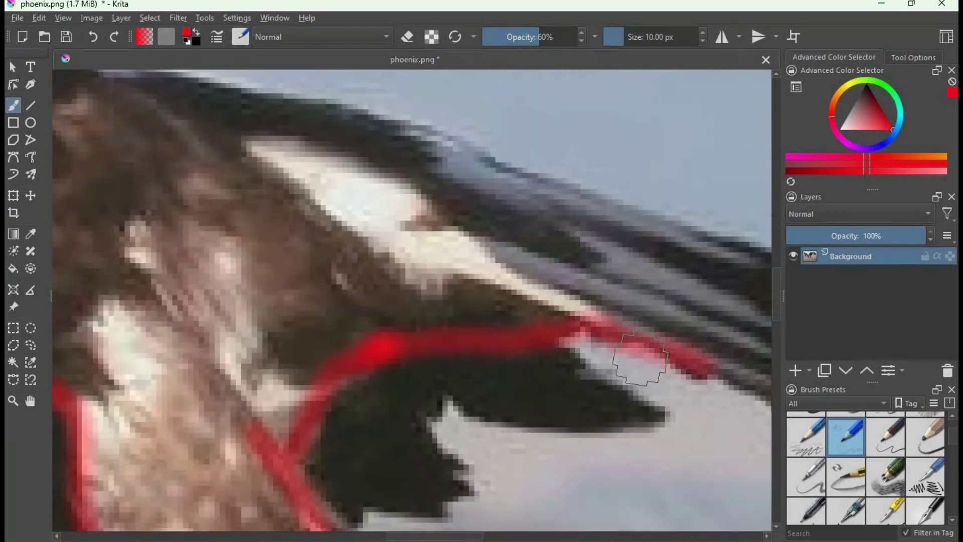
{"action": "scroll", "coordinate": [738, 386], "scroll_direction": "up", "scroll_amount": 4}
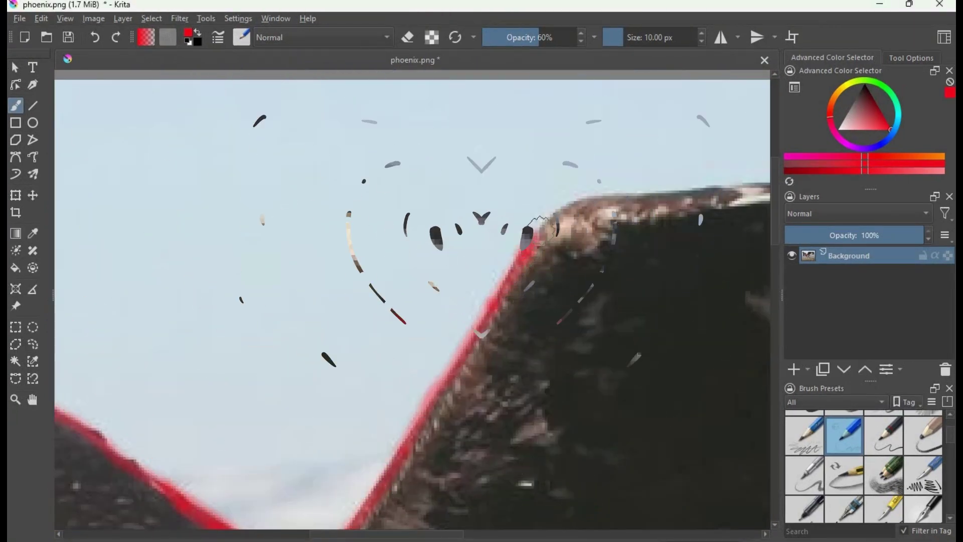
{"action": "mouse_move", "coordinate": [550, 216]}
{"action": "left_mouse_down"}
{"action": "mouse_move", "coordinate": [581, 195]}
{"action": "mouse_move", "coordinate": [653, 199]}
{"action": "left_mouse_up"}
{"action": "scroll", "coordinate": [653, 199], "scroll_direction": "down", "scroll_amount": 2}
{"action": "scroll", "coordinate": [653, 199], "scroll_direction": "up", "scroll_amount": 3}
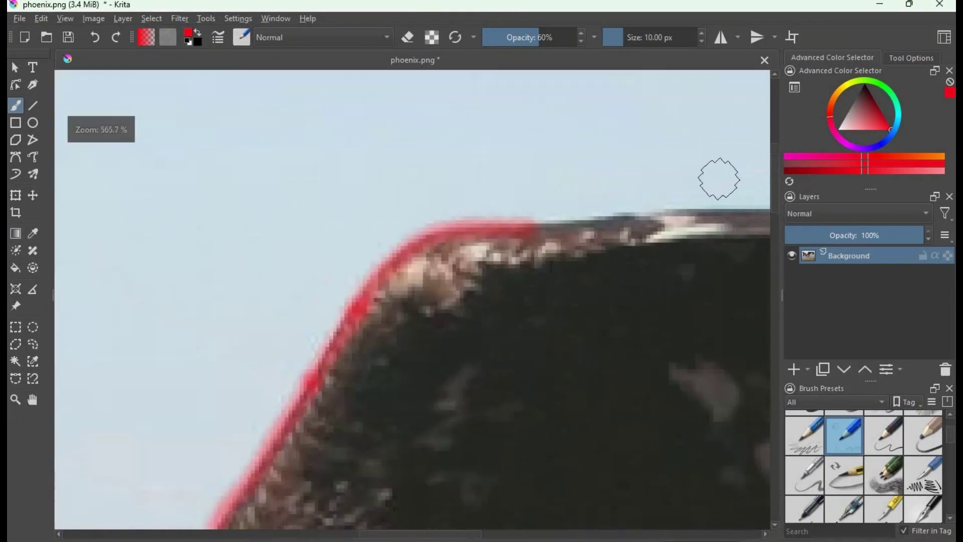
{"action": "left_click_drag", "start_coordinate": [469, 221], "coordinate": [734, 198]}
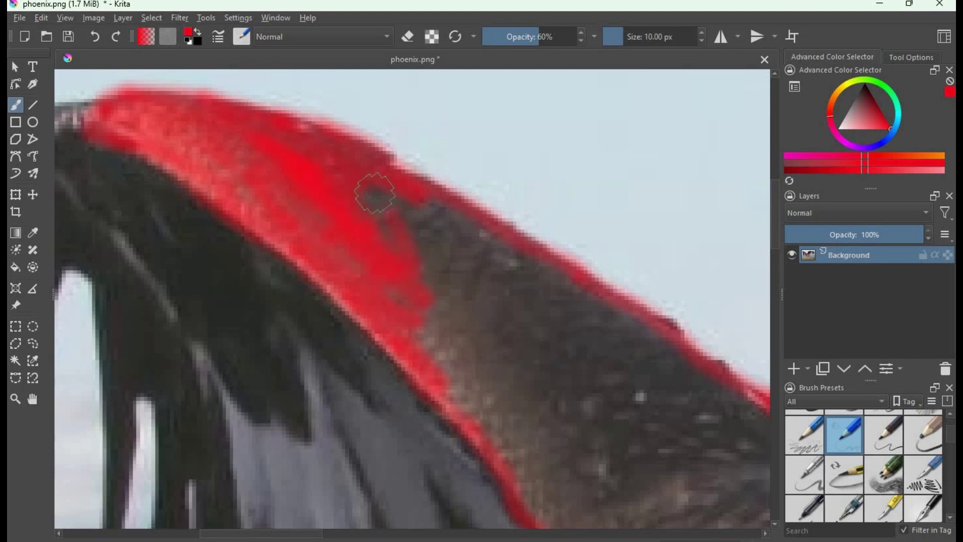
Step: Fill the outlined upper part of the eagle's left-hand wing with red down to the shoulders
{"action": "mouse_move", "coordinate": [375, 193]}
{"action": "left_mouse_down"}
{"action": "mouse_move", "coordinate": [402, 239]}
{"action": "mouse_move", "coordinate": [366, 193]}
{"action": "left_mouse_up"}
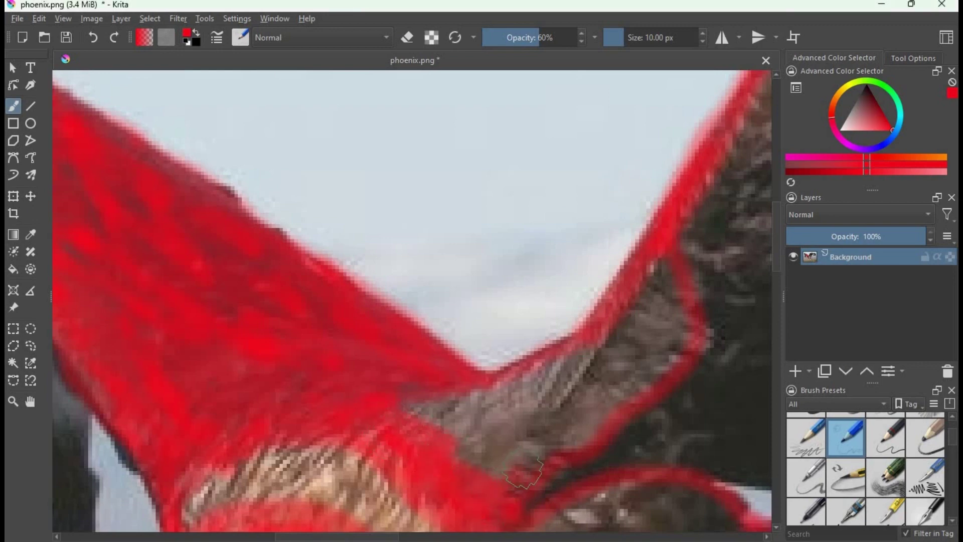
{"action": "scroll", "coordinate": [533, 518], "scroll_direction": "down", "scroll_amount": 2}
{"action": "scroll", "coordinate": [534, 519], "scroll_direction": "up", "scroll_amount": 2}
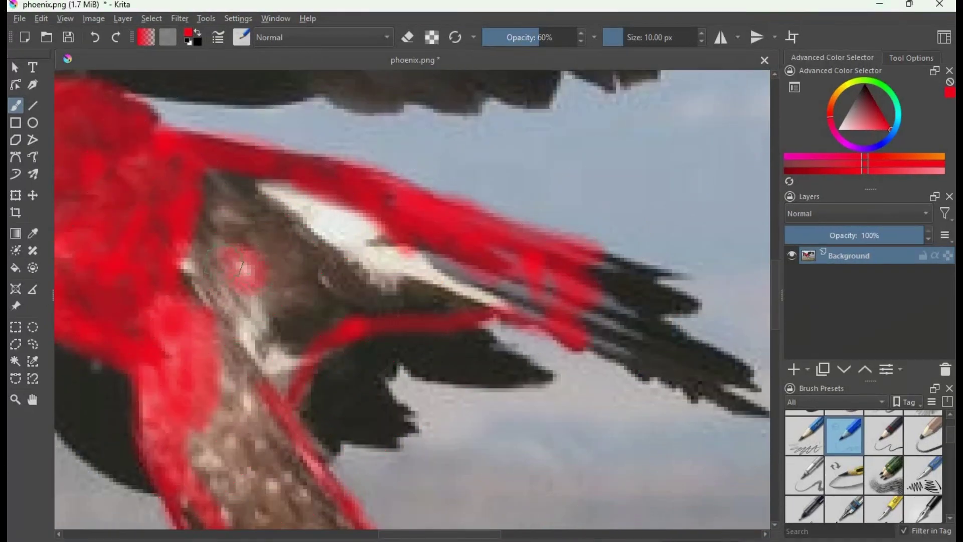
Step: Fill the body beside the tail, the upper tail feathers and the right-hand leg with red
{"action": "mouse_move", "coordinate": [231, 266]}
{"action": "left_mouse_down"}
{"action": "mouse_move", "coordinate": [182, 254]}
{"action": "mouse_move", "coordinate": [220, 244]}
{"action": "mouse_move", "coordinate": [185, 275]}
{"action": "mouse_move", "coordinate": [188, 241]}
{"action": "mouse_move", "coordinate": [214, 289]}
{"action": "left_mouse_up"}
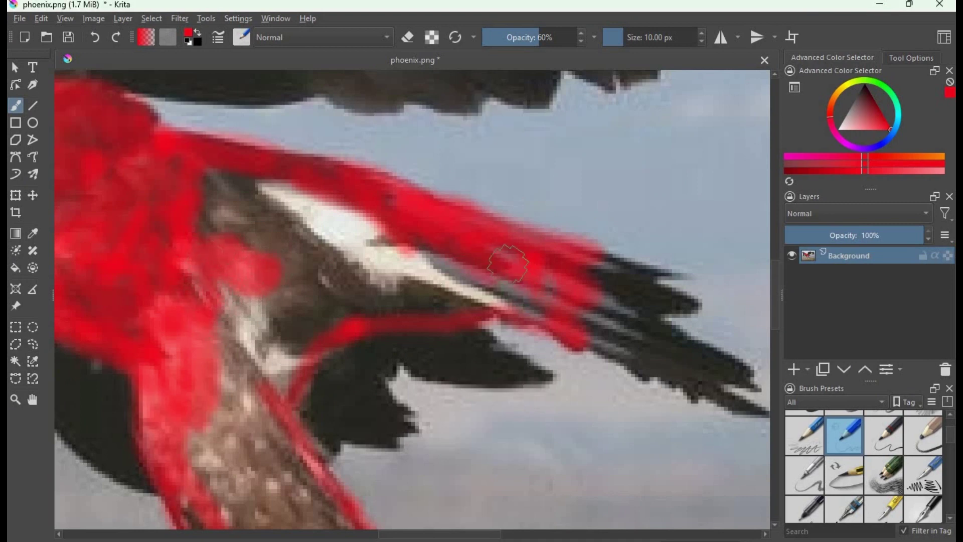
{"action": "mouse_move", "coordinate": [496, 254]}
{"action": "left_mouse_down"}
{"action": "mouse_move", "coordinate": [547, 283]}
{"action": "mouse_move", "coordinate": [565, 267]}
{"action": "left_mouse_up"}
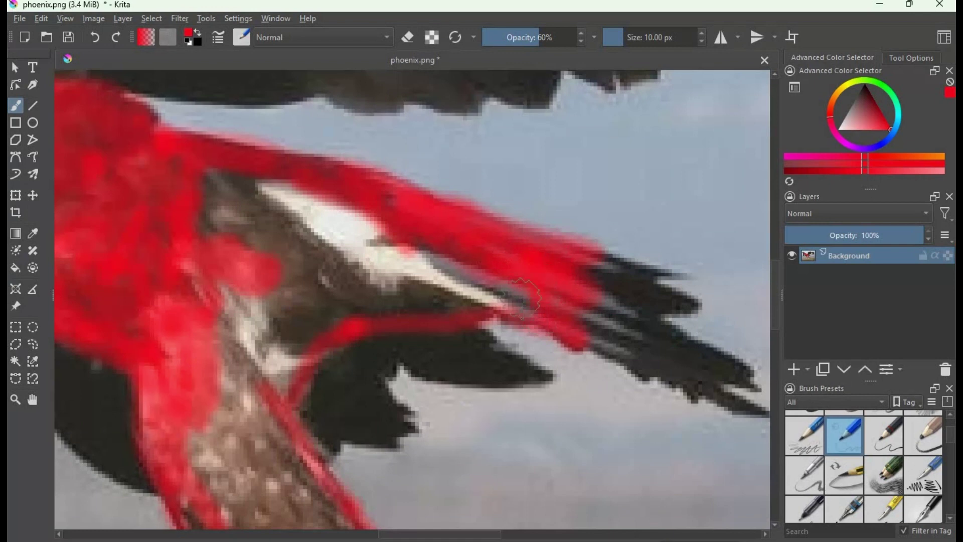
{"action": "mouse_move", "coordinate": [539, 298]}
{"action": "left_mouse_down"}
{"action": "mouse_move", "coordinate": [468, 299]}
{"action": "mouse_move", "coordinate": [542, 293]}
{"action": "mouse_move", "coordinate": [464, 311]}
{"action": "mouse_move", "coordinate": [497, 287]}
{"action": "mouse_move", "coordinate": [437, 291]}
{"action": "mouse_move", "coordinate": [496, 272]}
{"action": "mouse_move", "coordinate": [410, 296]}
{"action": "mouse_move", "coordinate": [446, 313]}
{"action": "mouse_move", "coordinate": [415, 301]}
{"action": "mouse_move", "coordinate": [337, 309]}
{"action": "mouse_move", "coordinate": [358, 304]}
{"action": "mouse_move", "coordinate": [298, 348]}
{"action": "mouse_move", "coordinate": [313, 322]}
{"action": "mouse_move", "coordinate": [278, 370]}
{"action": "mouse_move", "coordinate": [303, 315]}
{"action": "left_mouse_up"}
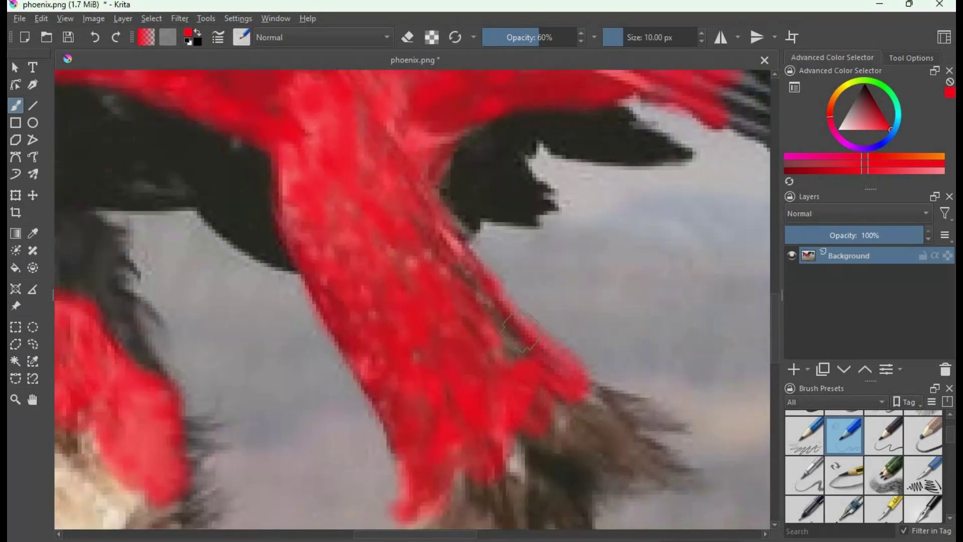
{"action": "mouse_move", "coordinate": [521, 332]}
{"action": "left_mouse_down"}
{"action": "mouse_move", "coordinate": [546, 364]}
{"action": "mouse_move", "coordinate": [526, 365]}
{"action": "left_mouse_up"}
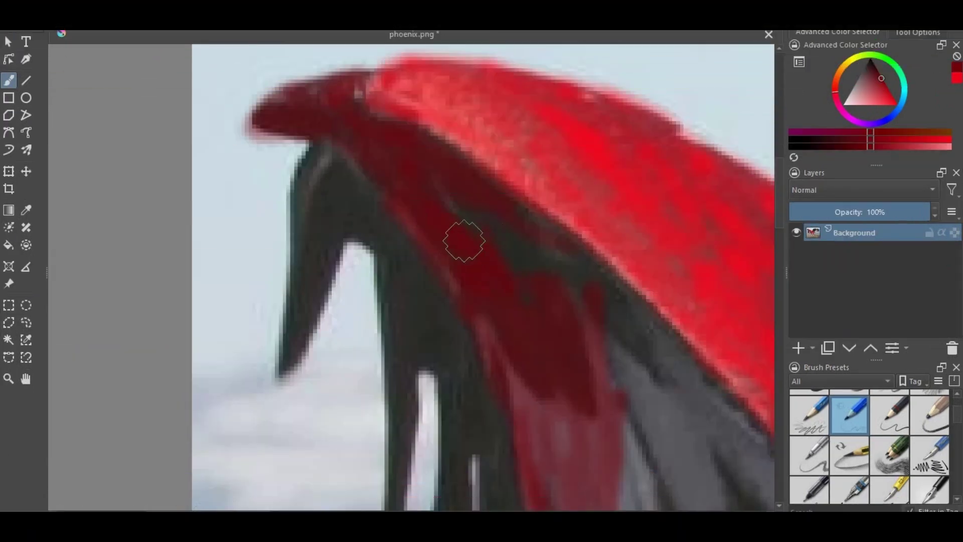
Step: Paint dark red over the black feathers of the left-hand wing and the shaded upper part of the left-hand leg
{"action": "mouse_move", "coordinate": [464, 241]}
{"action": "left_mouse_down"}
{"action": "mouse_move", "coordinate": [473, 209]}
{"action": "mouse_move", "coordinate": [426, 190]}
{"action": "mouse_move", "coordinate": [507, 265]}
{"action": "mouse_move", "coordinate": [550, 281]}
{"action": "mouse_move", "coordinate": [527, 239]}
{"action": "mouse_move", "coordinate": [482, 194]}
{"action": "mouse_move", "coordinate": [573, 247]}
{"action": "mouse_move", "coordinate": [516, 201]}
{"action": "mouse_move", "coordinate": [627, 292]}
{"action": "left_mouse_up"}
{"action": "mouse_move", "coordinate": [549, 227]}
{"action": "left_mouse_down"}
{"action": "mouse_move", "coordinate": [557, 254]}
{"action": "mouse_move", "coordinate": [621, 306]}
{"action": "mouse_move", "coordinate": [613, 327]}
{"action": "mouse_move", "coordinate": [584, 304]}
{"action": "left_mouse_up"}
{"action": "scroll", "coordinate": [584, 304], "scroll_direction": "down", "scroll_amount": 2}
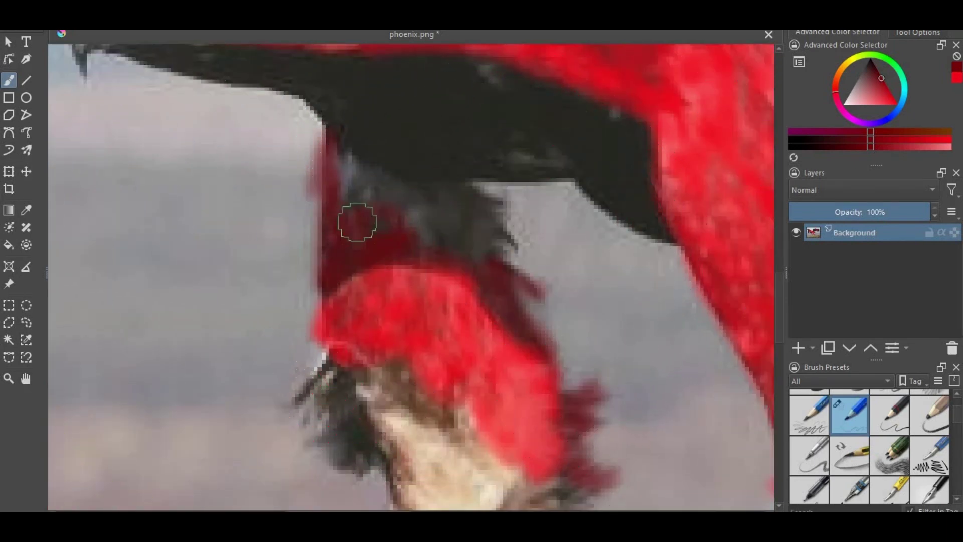
{"action": "mouse_move", "coordinate": [325, 162]}
{"action": "left_mouse_down"}
{"action": "mouse_move", "coordinate": [358, 165]}
{"action": "mouse_move", "coordinate": [372, 146]}
{"action": "mouse_move", "coordinate": [369, 158]}
{"action": "mouse_move", "coordinate": [409, 175]}
{"action": "mouse_move", "coordinate": [343, 114]}
{"action": "mouse_move", "coordinate": [354, 142]}
{"action": "mouse_move", "coordinate": [280, 91]}
{"action": "mouse_move", "coordinate": [430, 208]}
{"action": "mouse_move", "coordinate": [337, 163]}
{"action": "mouse_move", "coordinate": [365, 187]}
{"action": "mouse_move", "coordinate": [343, 199]}
{"action": "mouse_move", "coordinate": [413, 194]}
{"action": "mouse_move", "coordinate": [430, 224]}
{"action": "mouse_move", "coordinate": [407, 241]}
{"action": "mouse_move", "coordinate": [417, 209]}
{"action": "left_mouse_up"}
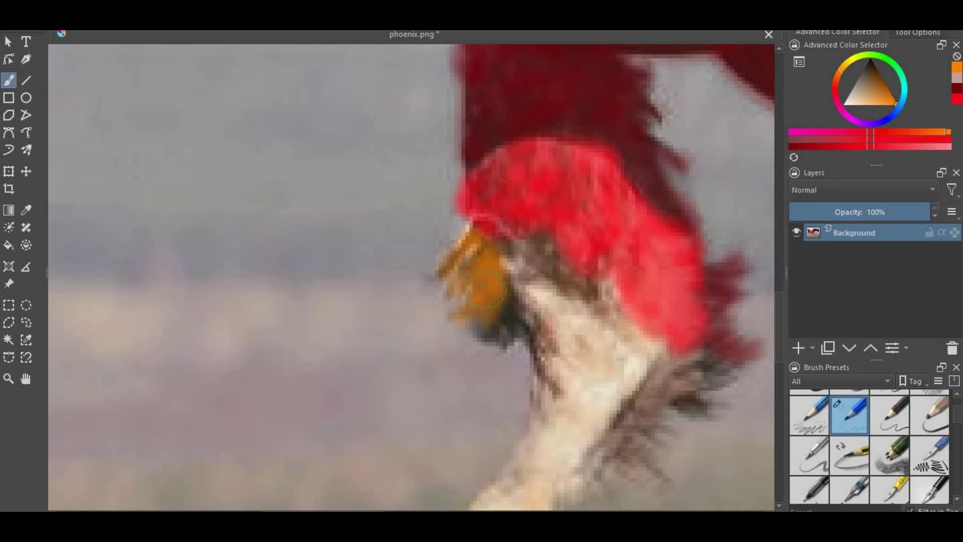
Step: Paint the lower feathers of the left-hand leg orange and the dark tail tips yellow
{"action": "mouse_move", "coordinate": [485, 285]}
{"action": "left_mouse_down"}
{"action": "mouse_move", "coordinate": [510, 323]}
{"action": "mouse_move", "coordinate": [501, 326]}
{"action": "mouse_move", "coordinate": [509, 343]}
{"action": "left_mouse_up"}
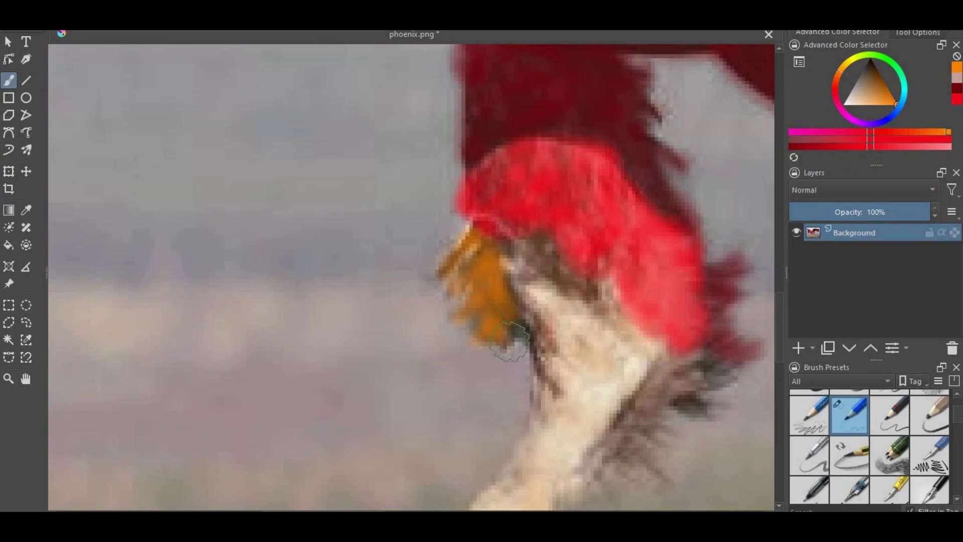
{"action": "scroll", "coordinate": [522, 335], "scroll_direction": "down", "scroll_amount": 4}
{"action": "scroll", "coordinate": [517, 341], "scroll_direction": "up", "scroll_amount": 4}
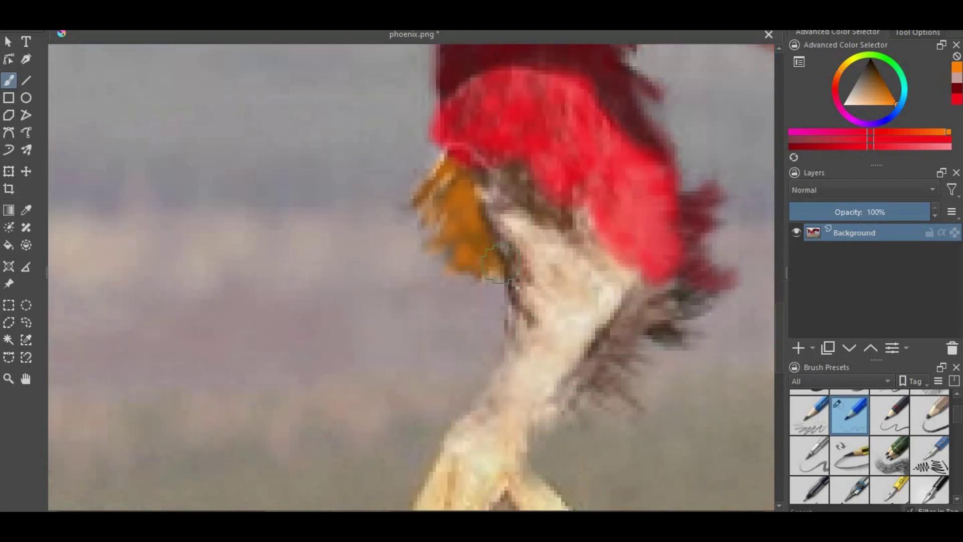
{"action": "left_click_drag", "start_coordinate": [499, 265], "coordinate": [508, 312]}
{"action": "mouse_move", "coordinate": [495, 357]}
{"action": "left_mouse_down"}
{"action": "mouse_move", "coordinate": [486, 399]}
{"action": "mouse_move", "coordinate": [504, 395]}
{"action": "mouse_move", "coordinate": [510, 419]}
{"action": "mouse_move", "coordinate": [526, 411]}
{"action": "mouse_move", "coordinate": [529, 437]}
{"action": "mouse_move", "coordinate": [568, 411]}
{"action": "left_mouse_up"}
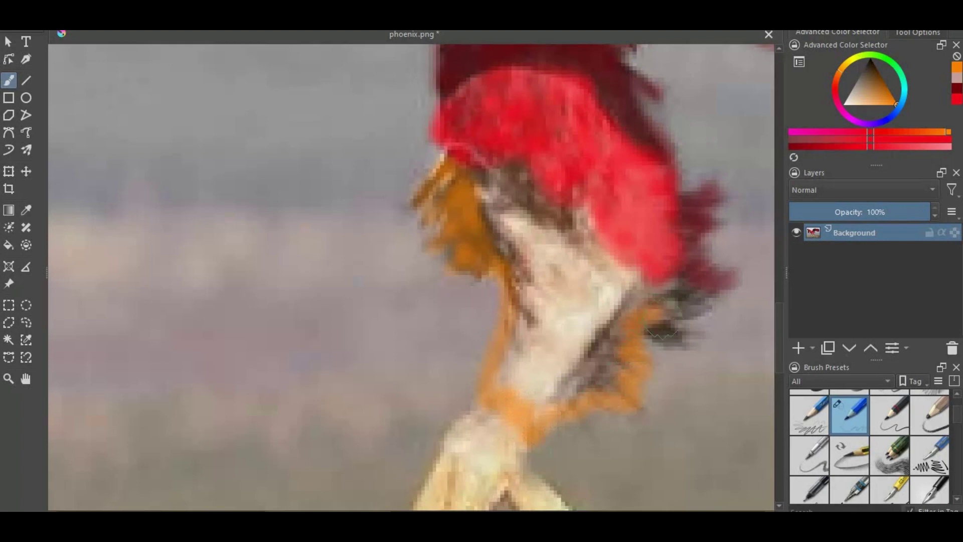
{"action": "left_click_drag", "start_coordinate": [651, 331], "coordinate": [669, 353]}
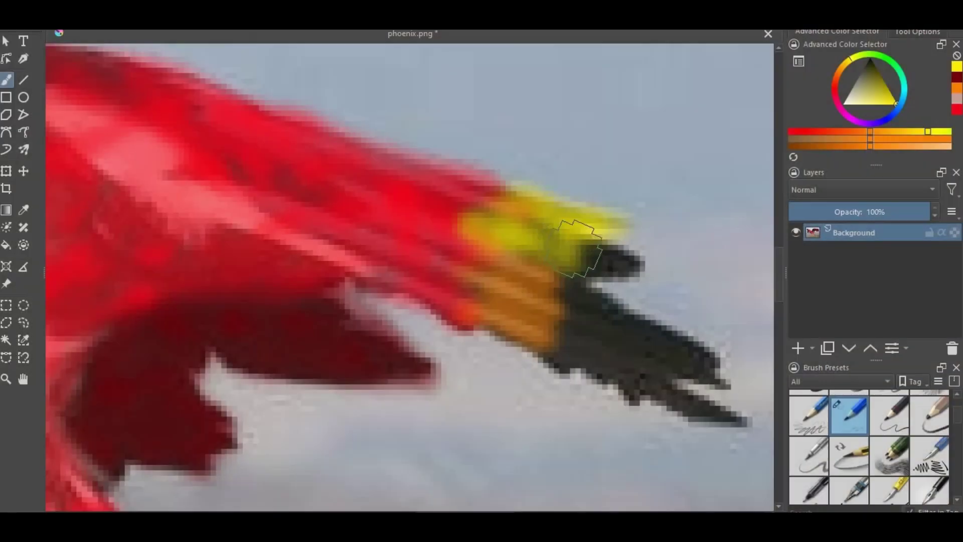
{"action": "mouse_move", "coordinate": [585, 243]}
{"action": "left_mouse_down"}
{"action": "mouse_move", "coordinate": [594, 261]}
{"action": "mouse_move", "coordinate": [628, 253]}
{"action": "mouse_move", "coordinate": [610, 243]}
{"action": "mouse_move", "coordinate": [572, 284]}
{"action": "mouse_move", "coordinate": [577, 301]}
{"action": "mouse_move", "coordinate": [613, 326]}
{"action": "mouse_move", "coordinate": [666, 331]}
{"action": "mouse_move", "coordinate": [723, 361]}
{"action": "mouse_move", "coordinate": [652, 376]}
{"action": "mouse_move", "coordinate": [742, 409]}
{"action": "mouse_move", "coordinate": [703, 419]}
{"action": "mouse_move", "coordinate": [635, 398]}
{"action": "mouse_move", "coordinate": [630, 371]}
{"action": "mouse_move", "coordinate": [647, 341]}
{"action": "mouse_move", "coordinate": [613, 353]}
{"action": "left_mouse_up"}
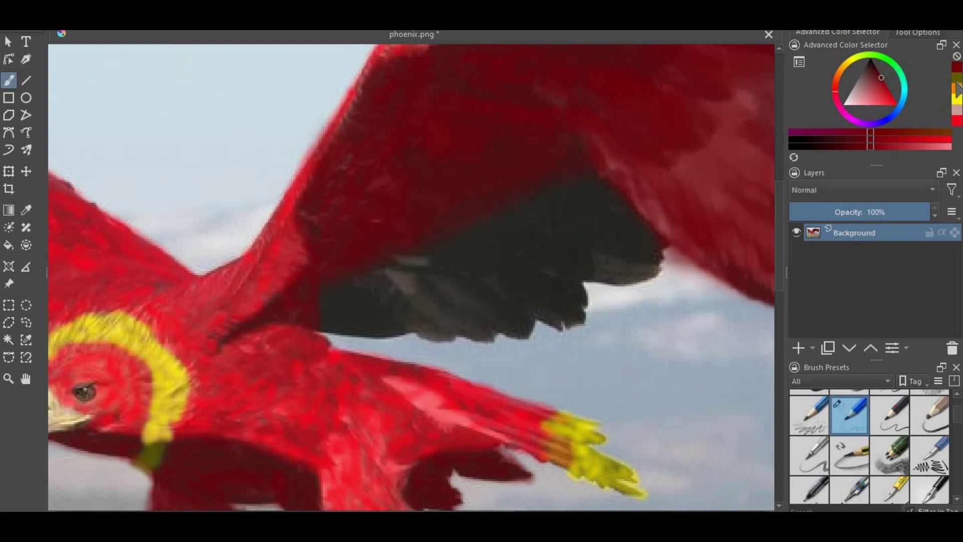
Step: Paint the black inner feathers of the right-hand wing dark yellow, with dark orange-brown stripes between them
{"action": "left_click", "coordinate": [958, 86]}
{"action": "scroll", "coordinate": [552, 269], "scroll_direction": "down", "scroll_amount": 1}
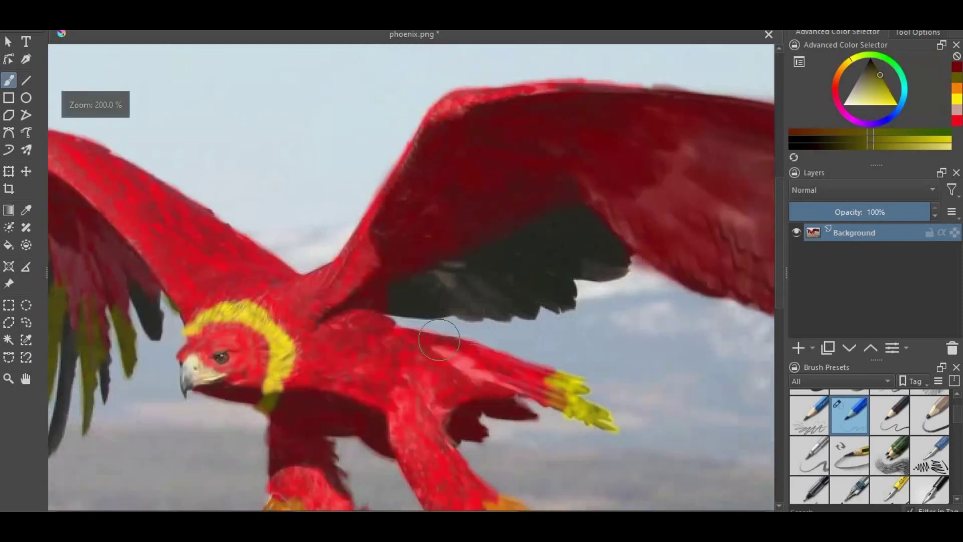
{"action": "scroll", "coordinate": [440, 340], "scroll_direction": "up", "scroll_amount": 1}
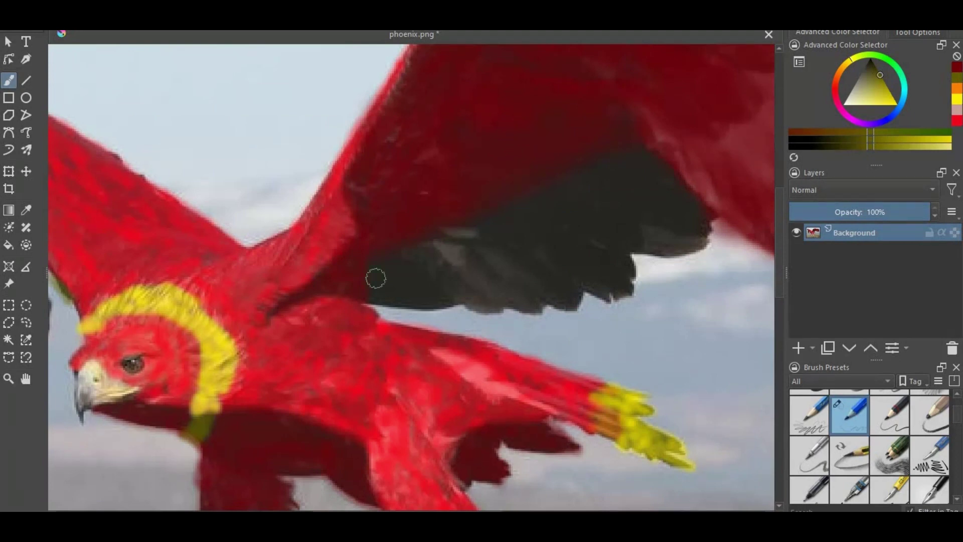
{"action": "scroll", "coordinate": [376, 278], "scroll_direction": "up", "scroll_amount": 1}
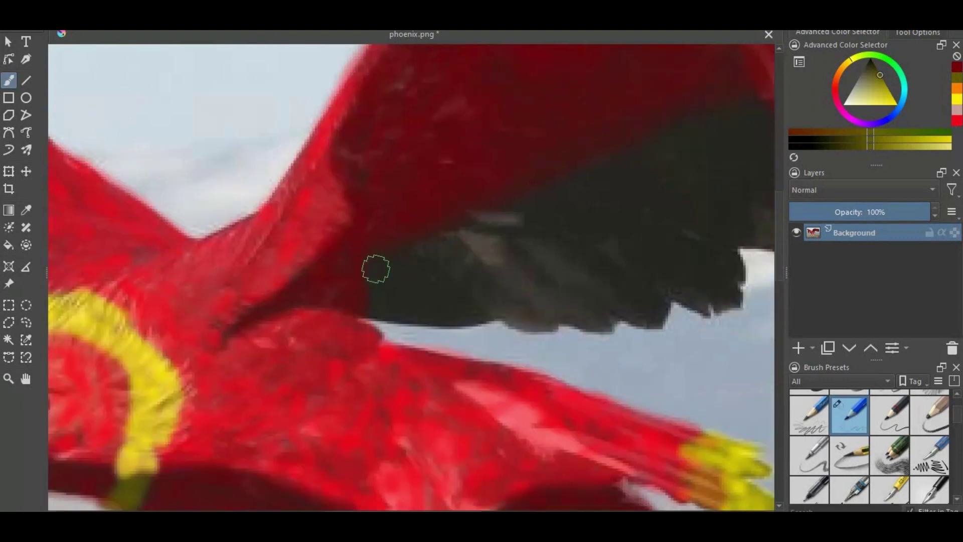
{"action": "mouse_move", "coordinate": [376, 269]}
{"action": "left_mouse_down"}
{"action": "mouse_move", "coordinate": [382, 258]}
{"action": "mouse_move", "coordinate": [370, 266]}
{"action": "left_mouse_up"}
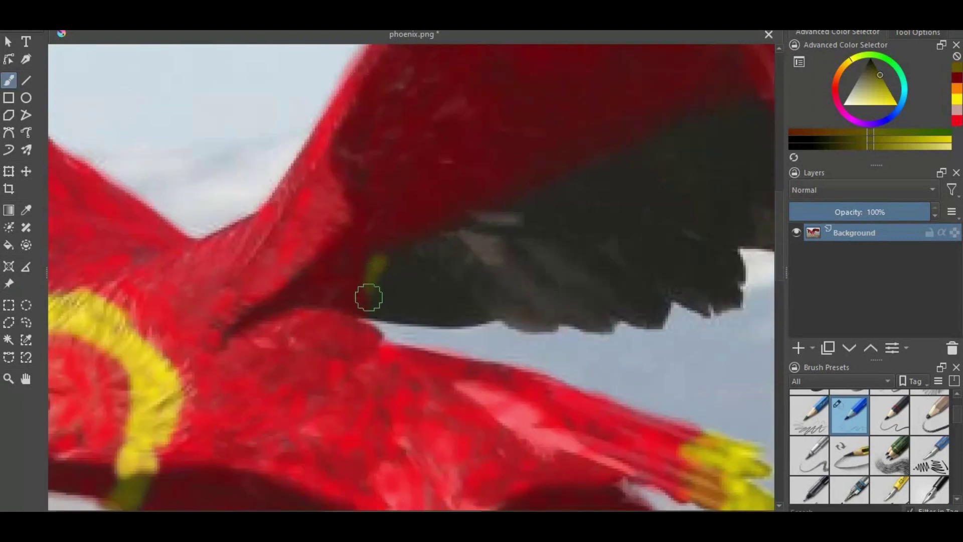
{"action": "mouse_move", "coordinate": [379, 319]}
{"action": "left_mouse_down"}
{"action": "mouse_move", "coordinate": [465, 324]}
{"action": "mouse_move", "coordinate": [499, 315]}
{"action": "mouse_move", "coordinate": [441, 271]}
{"action": "mouse_move", "coordinate": [425, 244]}
{"action": "mouse_move", "coordinate": [398, 256]}
{"action": "left_mouse_up"}
{"action": "scroll", "coordinate": [409, 249], "scroll_direction": "up", "scroll_amount": 2}
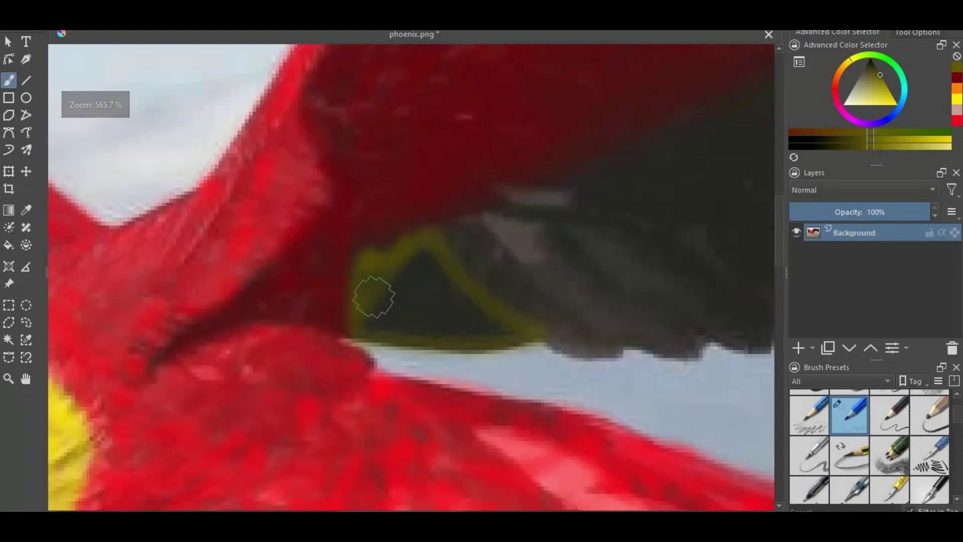
{"action": "mouse_move", "coordinate": [361, 317]}
{"action": "left_mouse_down"}
{"action": "mouse_move", "coordinate": [463, 332]}
{"action": "mouse_move", "coordinate": [500, 326]}
{"action": "mouse_move", "coordinate": [437, 318]}
{"action": "left_mouse_up"}
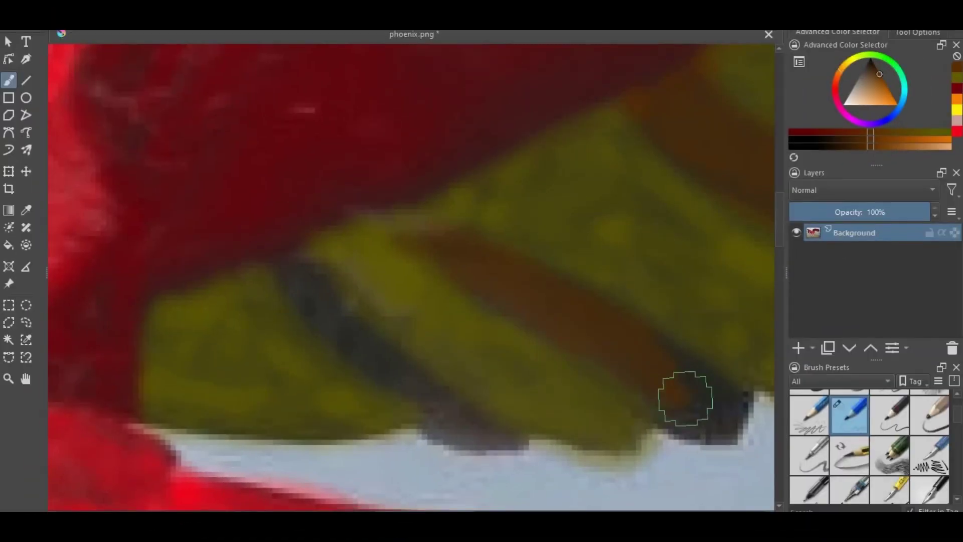
{"action": "mouse_move", "coordinate": [682, 424]}
{"action": "left_mouse_down"}
{"action": "mouse_move", "coordinate": [692, 442]}
{"action": "mouse_move", "coordinate": [721, 440]}
{"action": "mouse_move", "coordinate": [738, 421]}
{"action": "mouse_move", "coordinate": [722, 396]}
{"action": "mouse_move", "coordinate": [658, 349]}
{"action": "mouse_move", "coordinate": [746, 394]}
{"action": "mouse_move", "coordinate": [646, 329]}
{"action": "mouse_move", "coordinate": [714, 424]}
{"action": "mouse_move", "coordinate": [682, 389]}
{"action": "mouse_move", "coordinate": [711, 421]}
{"action": "mouse_move", "coordinate": [670, 405]}
{"action": "mouse_move", "coordinate": [688, 392]}
{"action": "left_mouse_up"}
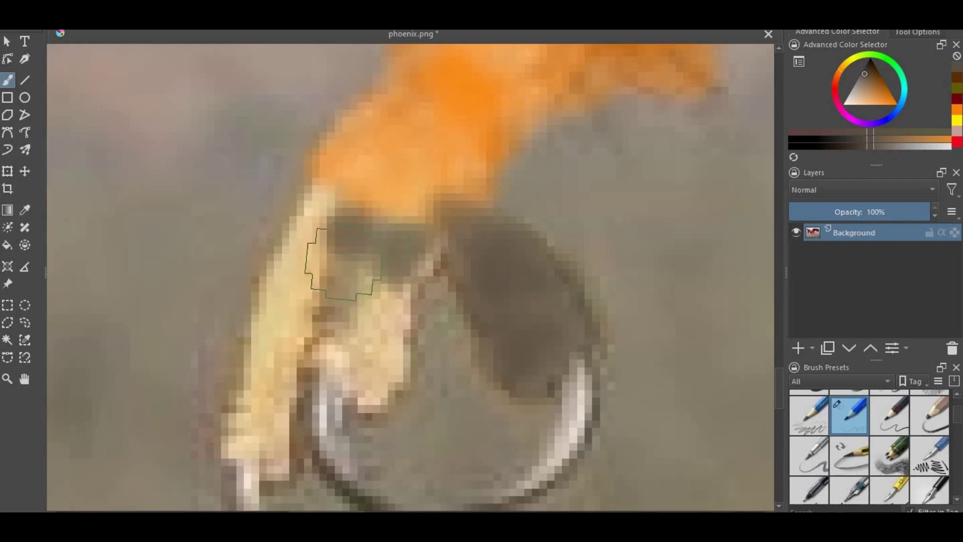
Step: Paint grey-brown over the pale yellow toes of the left-hand foot
{"action": "mouse_move", "coordinate": [341, 337]}
{"action": "left_mouse_down"}
{"action": "mouse_move", "coordinate": [376, 340]}
{"action": "mouse_move", "coordinate": [377, 301]}
{"action": "mouse_move", "coordinate": [381, 311]}
{"action": "left_mouse_up"}
{"action": "left_click_drag", "start_coordinate": [382, 311], "coordinate": [372, 306]}
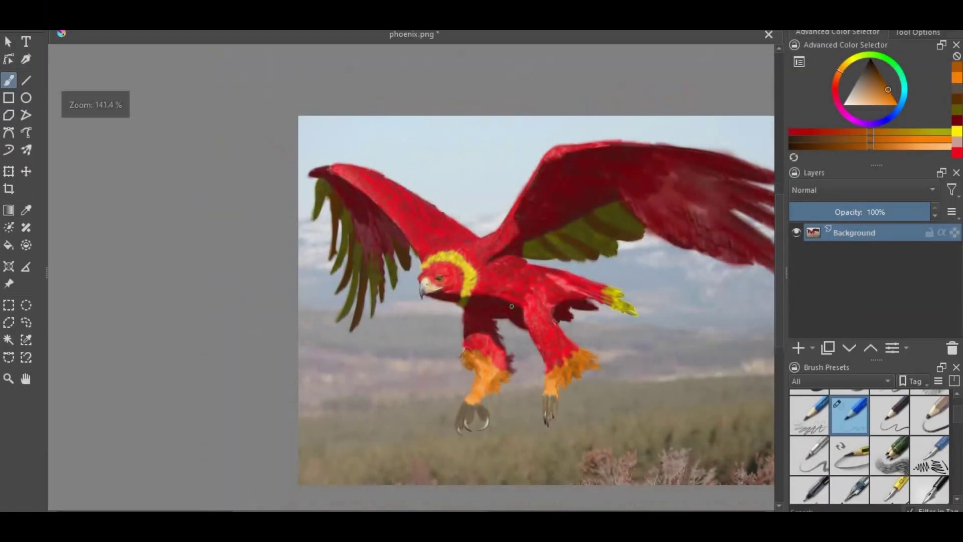
{"action": "key", "text": "2"}
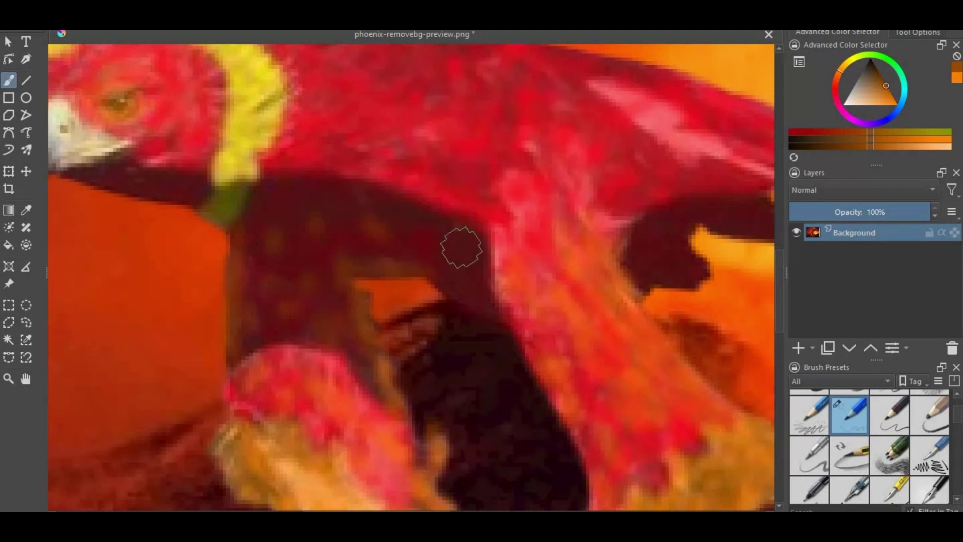
Step: Dab dark orange over the dark red underside between the legs, around the gap beside the left-hand leg
{"action": "scroll", "coordinate": [338, 219], "scroll_direction": "down", "scroll_amount": 2}
{"action": "scroll", "coordinate": [295, 318], "scroll_direction": "down", "scroll_amount": 2}
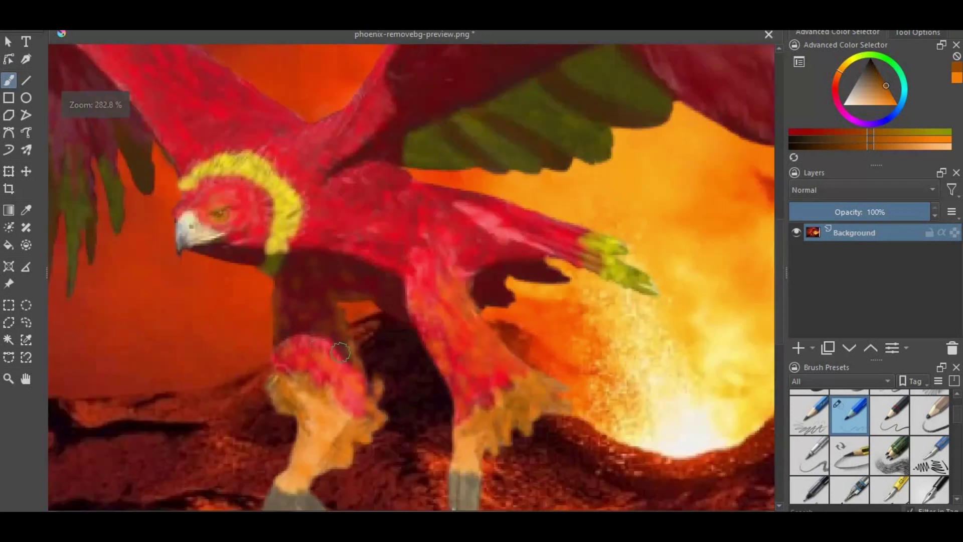
{"action": "scroll", "coordinate": [401, 352], "scroll_direction": "up", "scroll_amount": 2}
{"action": "scroll", "coordinate": [390, 284], "scroll_direction": "up", "scroll_amount": 1}
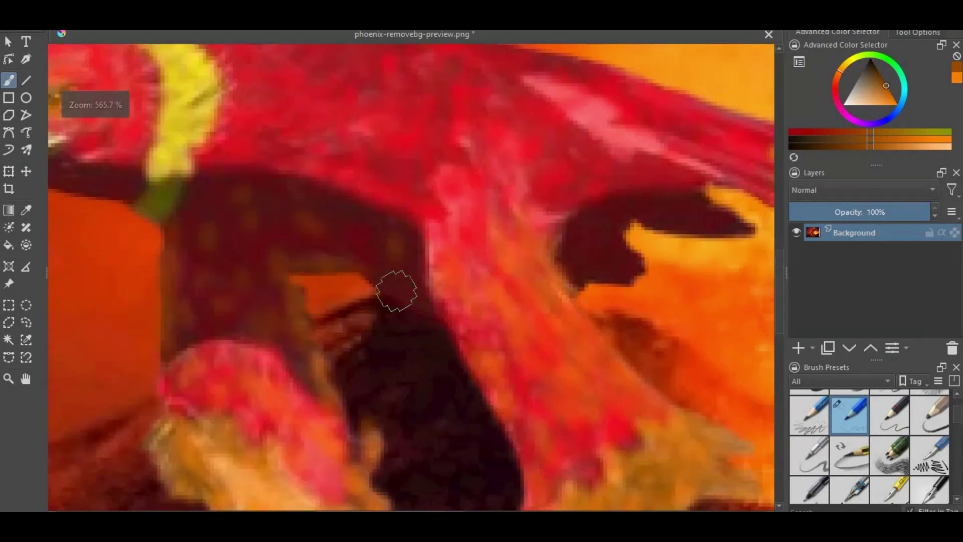
{"action": "scroll", "coordinate": [367, 283], "scroll_direction": "down", "scroll_amount": 1}
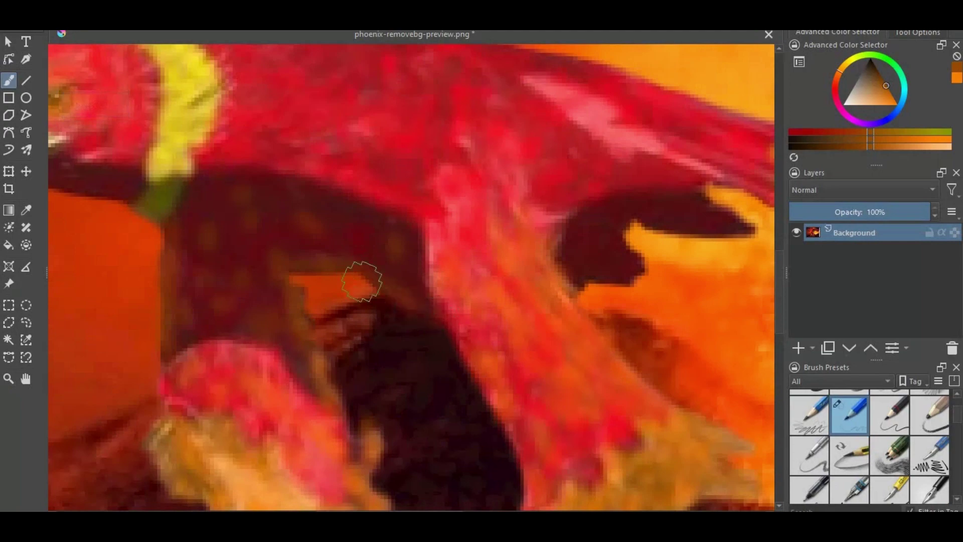
{"action": "scroll", "coordinate": [361, 277], "scroll_direction": "down", "scroll_amount": 1}
Step: Dab orange highlights into the red feathers on the knee of the left-hand leg
{"action": "scroll", "coordinate": [360, 318], "scroll_direction": "up", "scroll_amount": 3}
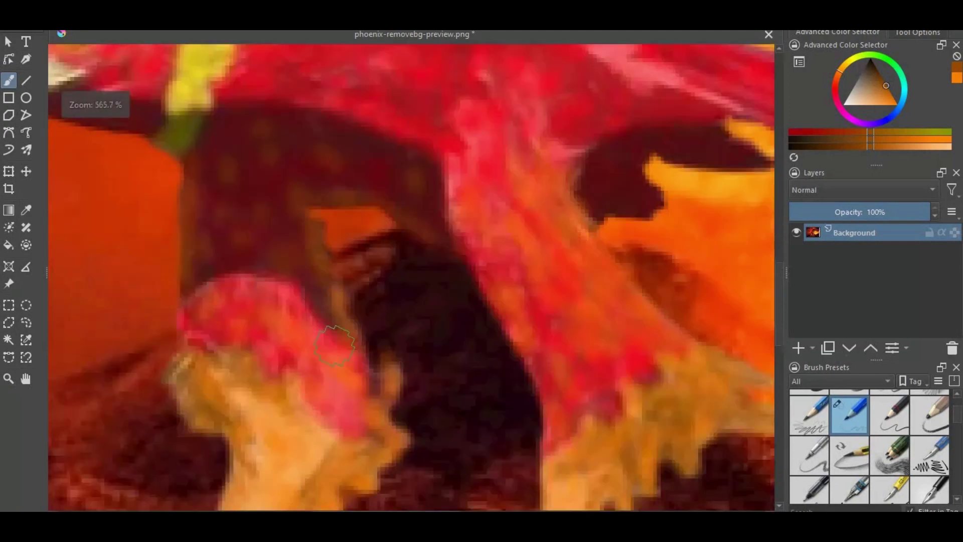
{"action": "scroll", "coordinate": [299, 291], "scroll_direction": "down", "scroll_amount": 2}
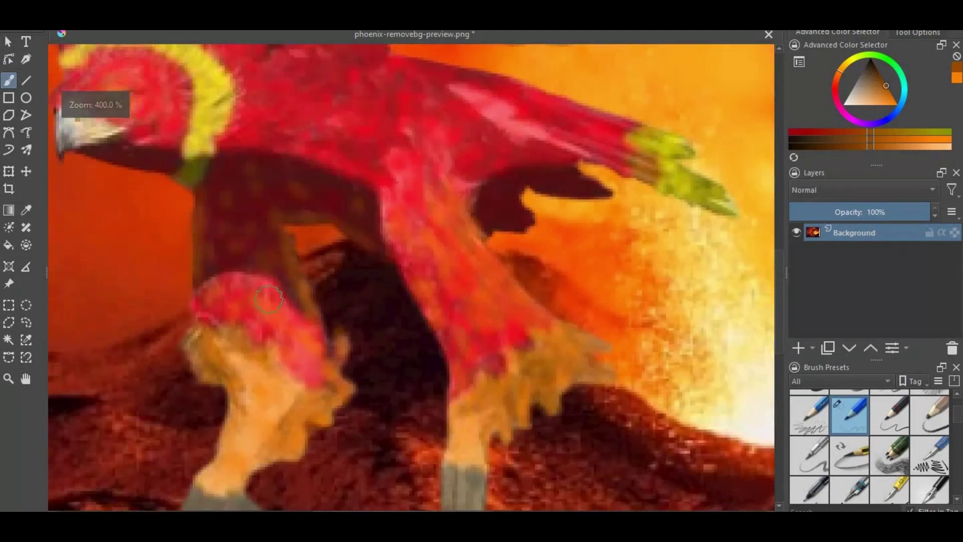
{"action": "scroll", "coordinate": [406, 291], "scroll_direction": "up", "scroll_amount": 1}
{"action": "scroll", "coordinate": [411, 226], "scroll_direction": "down", "scroll_amount": 2}
{"action": "scroll", "coordinate": [424, 161], "scroll_direction": "up", "scroll_amount": 2}
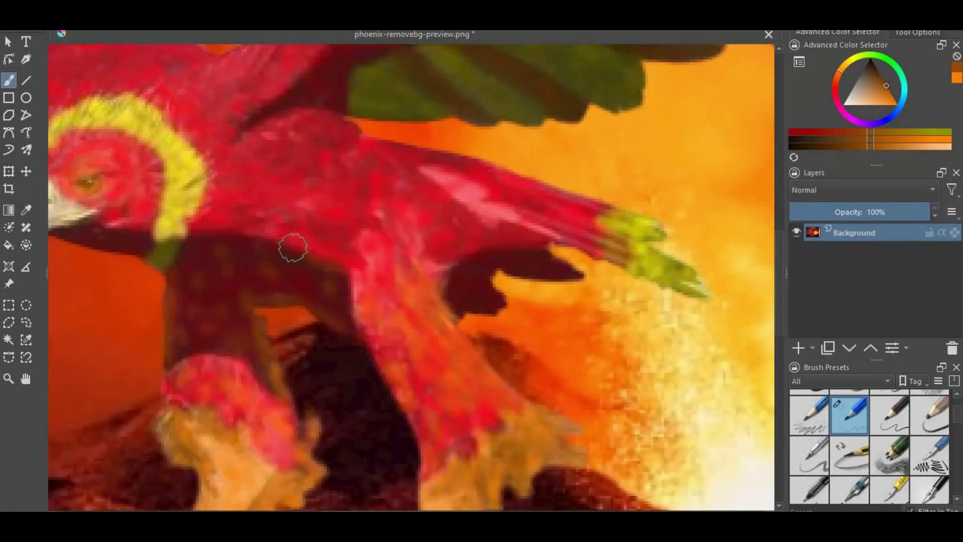
{"action": "scroll", "coordinate": [308, 269], "scroll_direction": "down", "scroll_amount": 1}
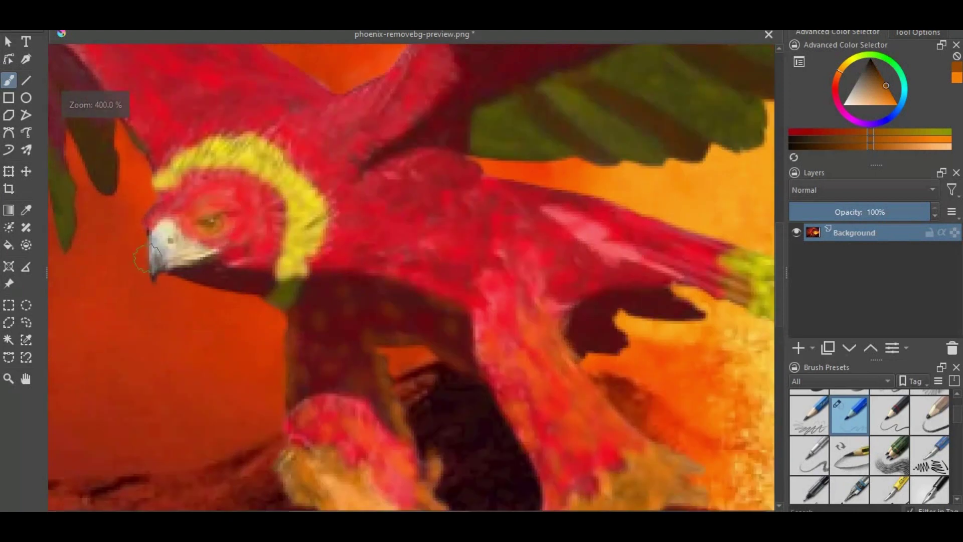
Step: Brush dark orange over the shaded throat below the beak and add orange spots to the dark red chest
{"action": "scroll", "coordinate": [161, 260], "scroll_direction": "up", "scroll_amount": 3}
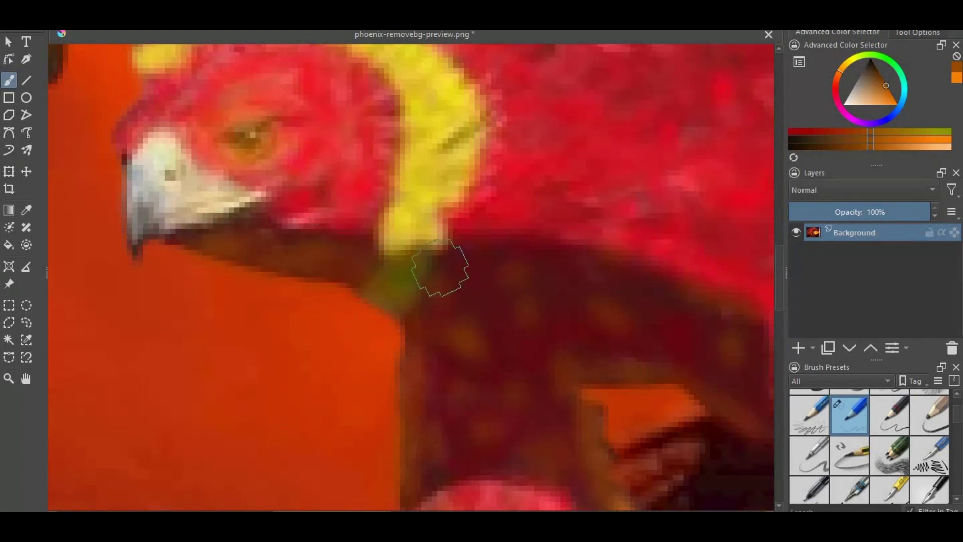
{"action": "scroll", "coordinate": [555, 322], "scroll_direction": "down", "scroll_amount": 5}
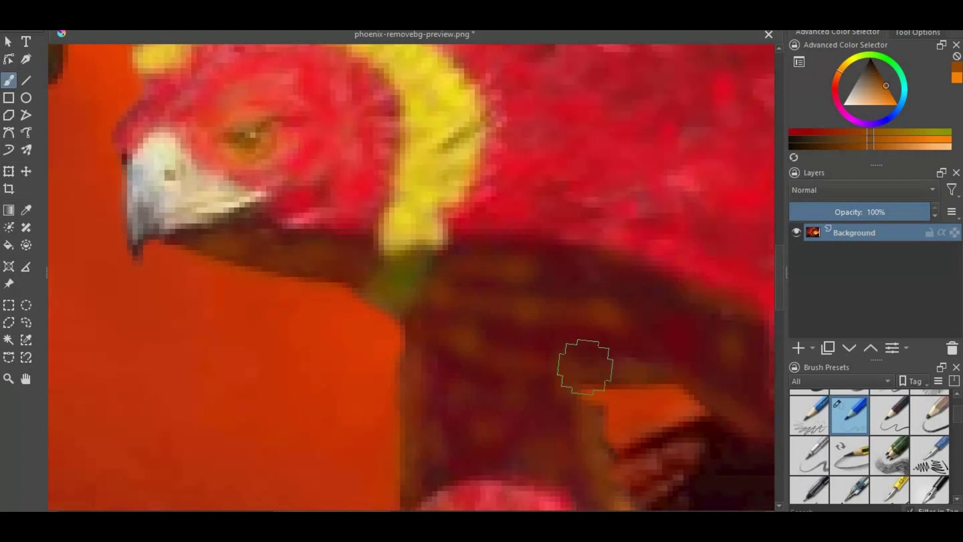
{"action": "scroll", "coordinate": [572, 426], "scroll_direction": "up", "scroll_amount": 2}
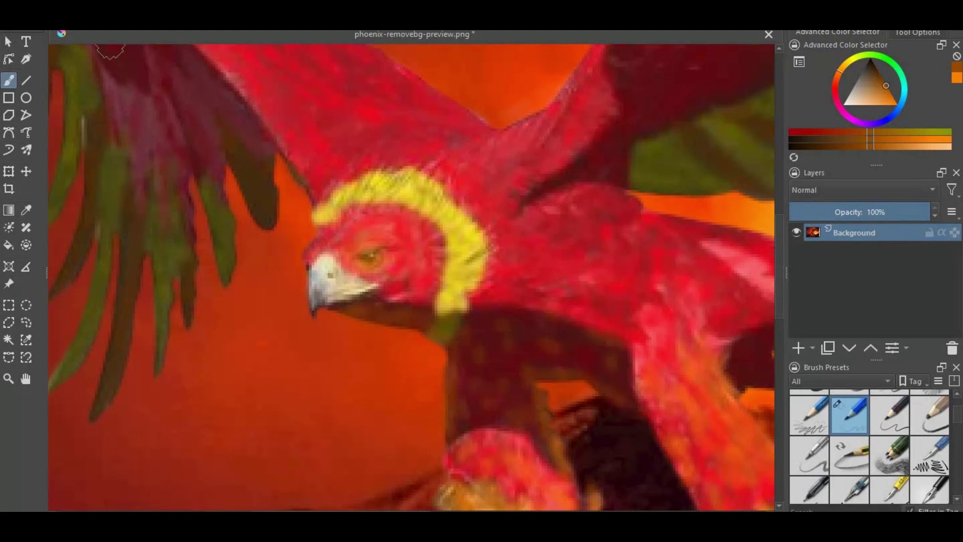
{"action": "scroll", "coordinate": [517, 365], "scroll_direction": "up", "scroll_amount": 1}
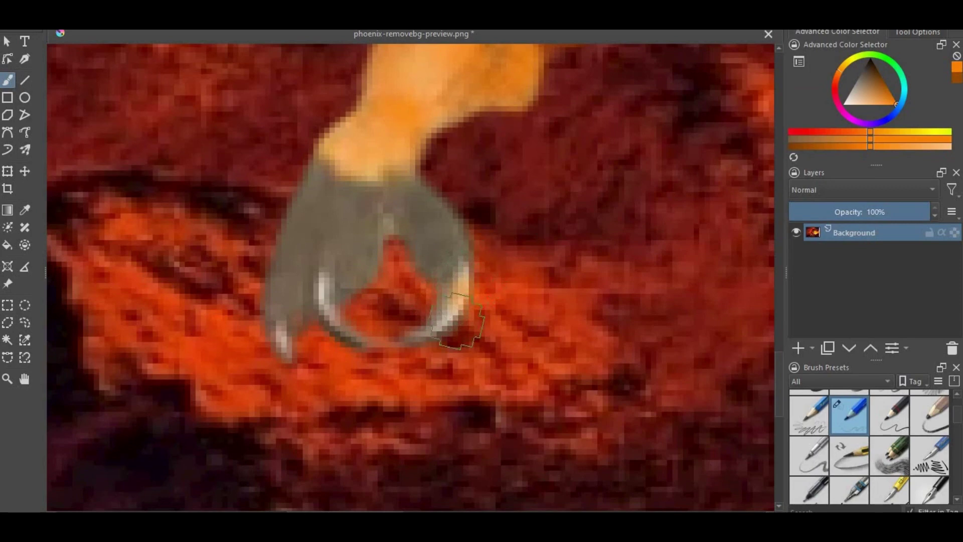
Step: Add an orange glow to the curved claw of the left-hand foot and along the upper edge of the left-hand wing
{"action": "mouse_move", "coordinate": [458, 321]}
{"action": "left_mouse_down"}
{"action": "mouse_move", "coordinate": [468, 298]}
{"action": "mouse_move", "coordinate": [427, 335]}
{"action": "mouse_move", "coordinate": [463, 296]}
{"action": "mouse_move", "coordinate": [460, 258]}
{"action": "left_mouse_up"}
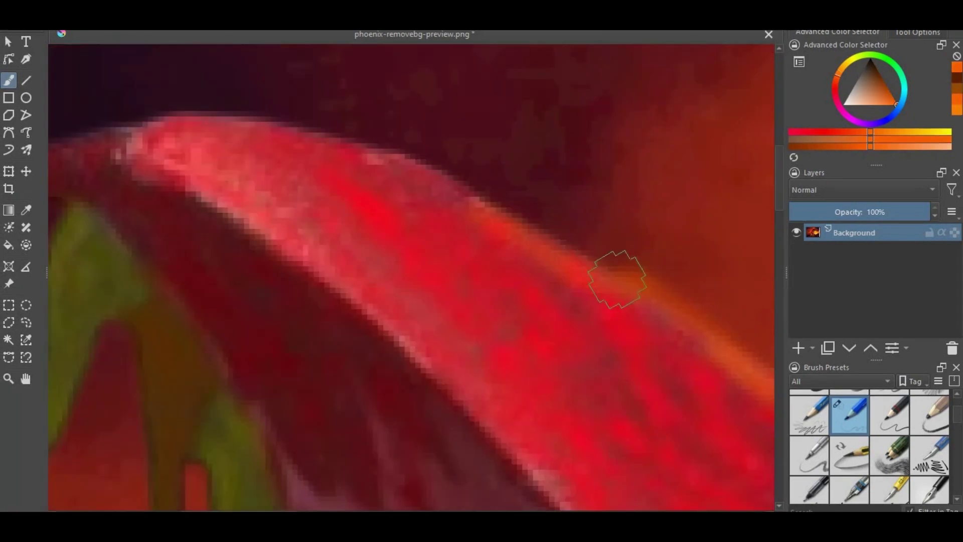
{"action": "mouse_move", "coordinate": [615, 279]}
{"action": "left_mouse_down"}
{"action": "mouse_move", "coordinate": [393, 146]}
{"action": "mouse_move", "coordinate": [491, 169]}
{"action": "mouse_move", "coordinate": [507, 184]}
{"action": "mouse_move", "coordinate": [477, 209]}
{"action": "mouse_move", "coordinate": [422, 165]}
{"action": "mouse_move", "coordinate": [387, 155]}
{"action": "mouse_move", "coordinate": [404, 176]}
{"action": "mouse_move", "coordinate": [319, 120]}
{"action": "mouse_move", "coordinate": [372, 141]}
{"action": "mouse_move", "coordinate": [333, 133]}
{"action": "left_mouse_up"}
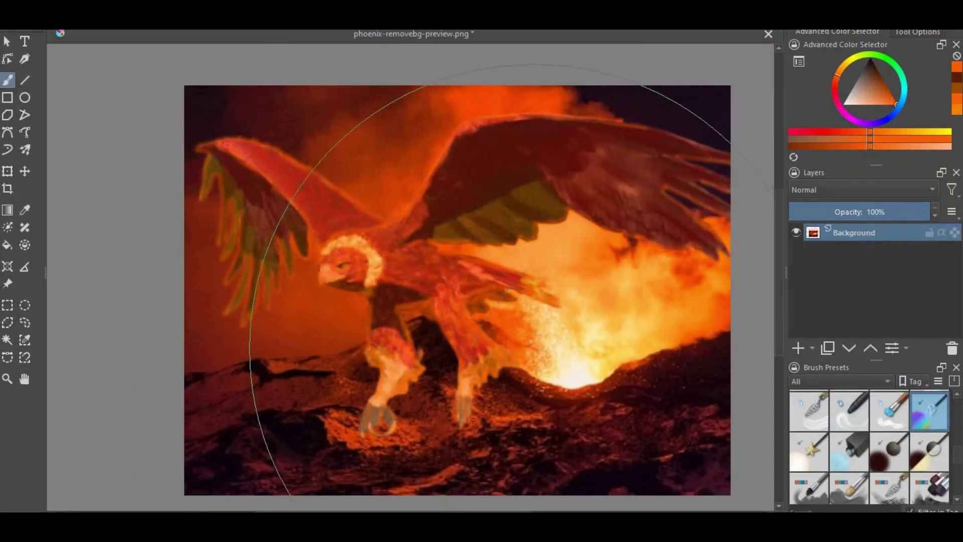
Step: Tint the phoenix and the volcano scene warm orange with a very large brush
{"action": "scroll", "coordinate": [437, 331], "scroll_direction": "down", "scroll_amount": 2}
{"action": "scroll", "coordinate": [437, 331], "scroll_direction": "up", "scroll_amount": 3}
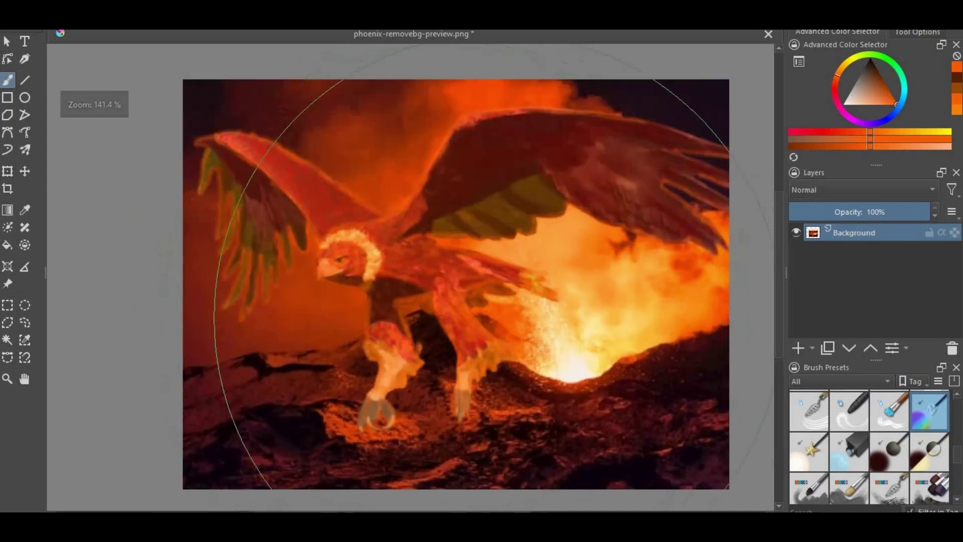
{"action": "scroll", "coordinate": [444, 268], "scroll_direction": "down", "scroll_amount": 1}
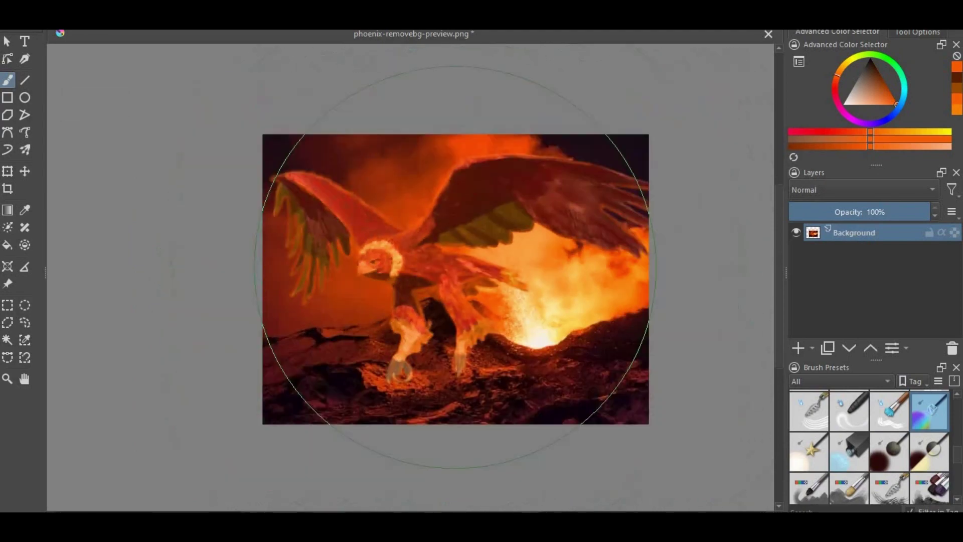
Step: Paint glowing red, orange and yellow over the inner wing feathers, neck ring, left-hand leg and tail tip
{"action": "scroll", "coordinate": [452, 268], "scroll_direction": "up", "scroll_amount": 2}
{"action": "scroll", "coordinate": [457, 268], "scroll_direction": "down", "scroll_amount": 2}
{"action": "scroll", "coordinate": [461, 268], "scroll_direction": "up", "scroll_amount": 1}
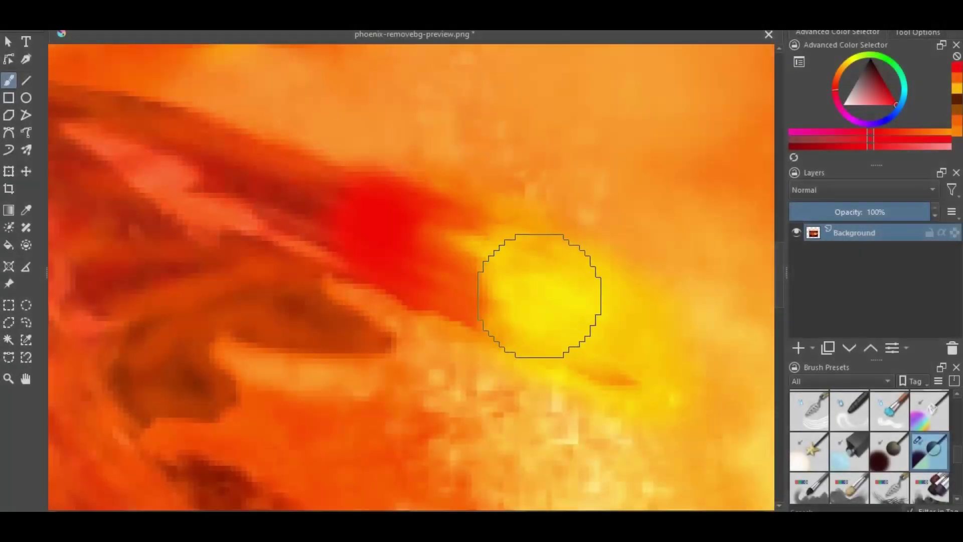
{"action": "scroll", "coordinate": [542, 280], "scroll_direction": "down", "scroll_amount": 6}
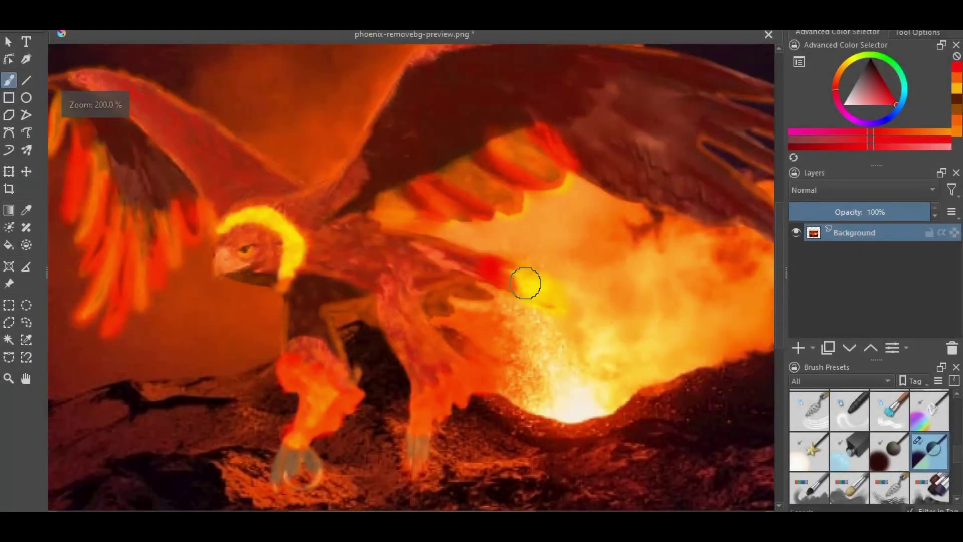